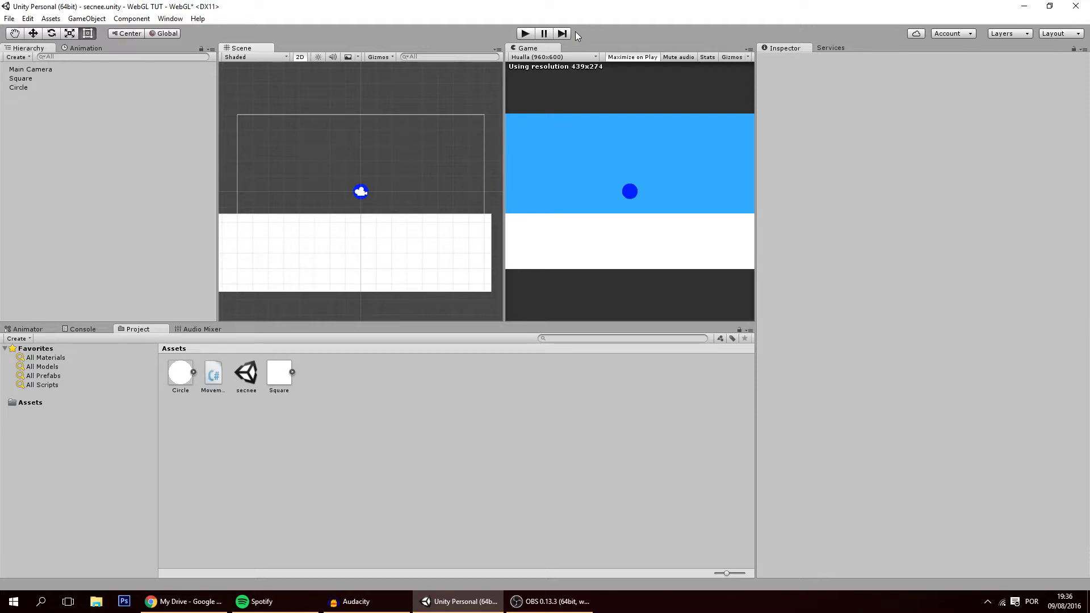
Review the Build Settings platforms, confirming WebGL over Web Player, then close the window
{"action": "left_click", "coordinate": [9, 19]}
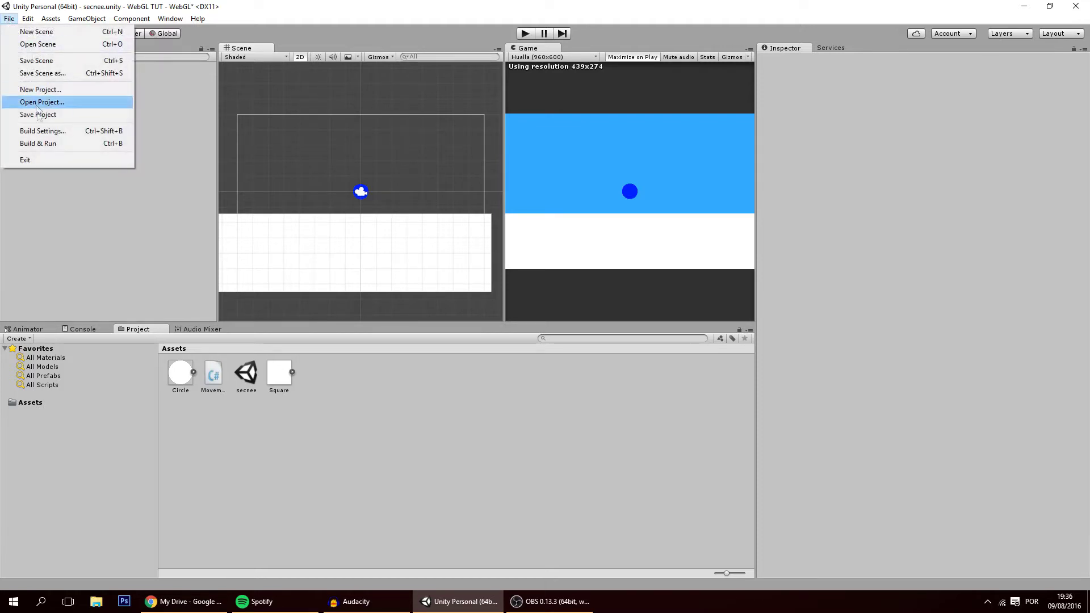
{"action": "left_click", "coordinate": [34, 129]}
{"action": "left_click", "coordinate": [303, 218]}
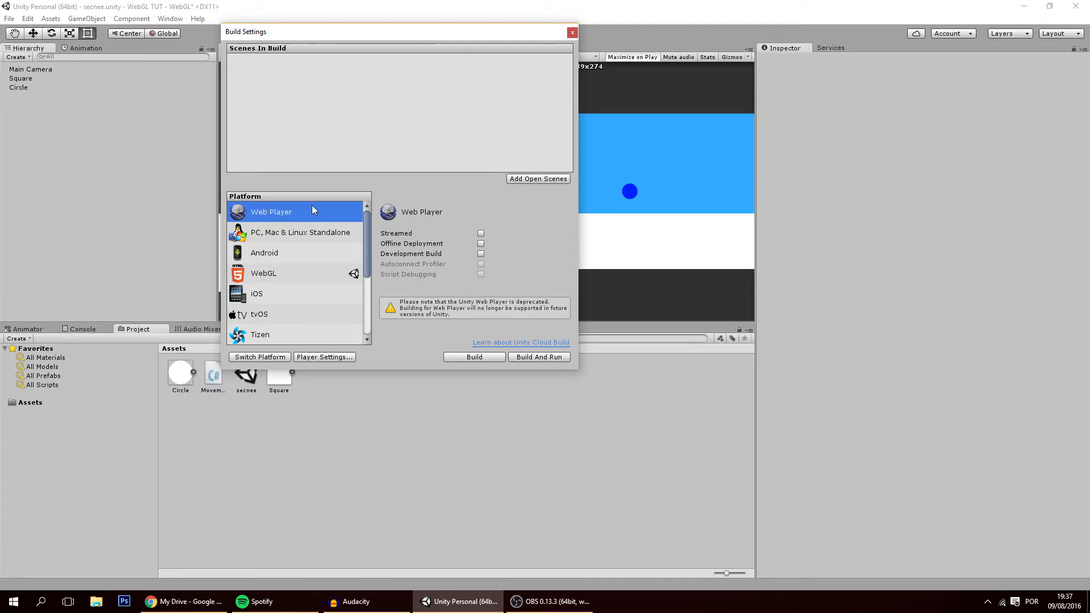
{"action": "left_click", "coordinate": [274, 266]}
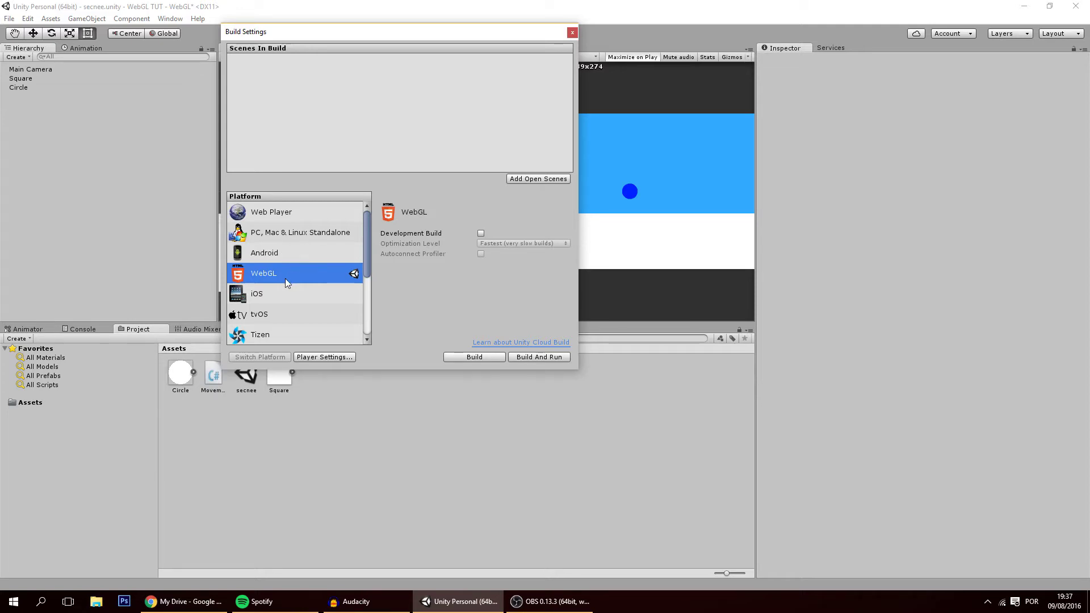
{"action": "left_click", "coordinate": [572, 32]}
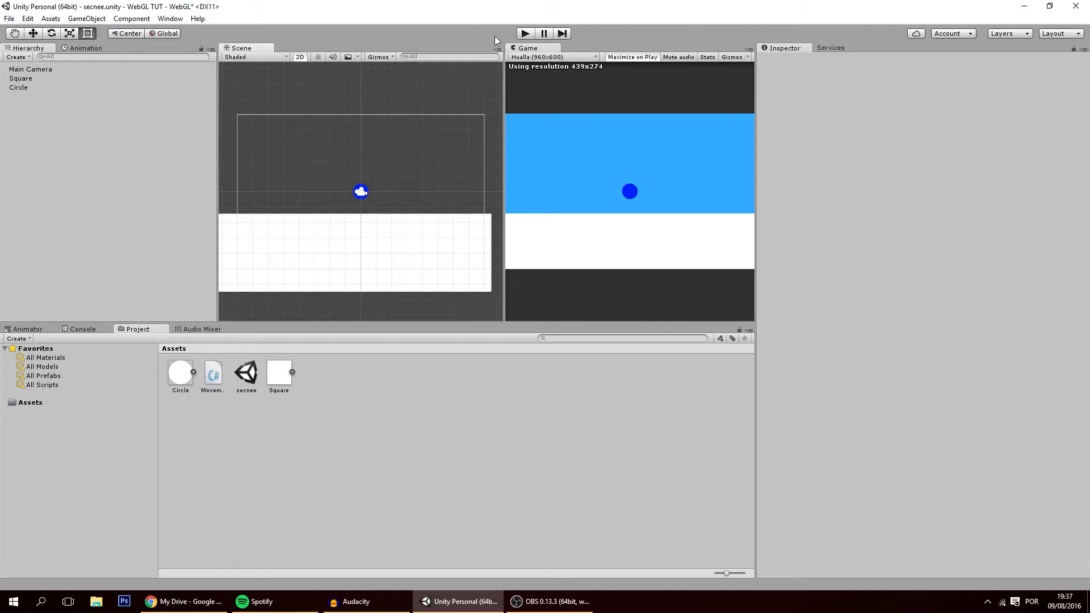
Play the game in the editor, rolling the ball right and left and jumping, then stop
{"action": "left_click", "coordinate": [524, 34]}
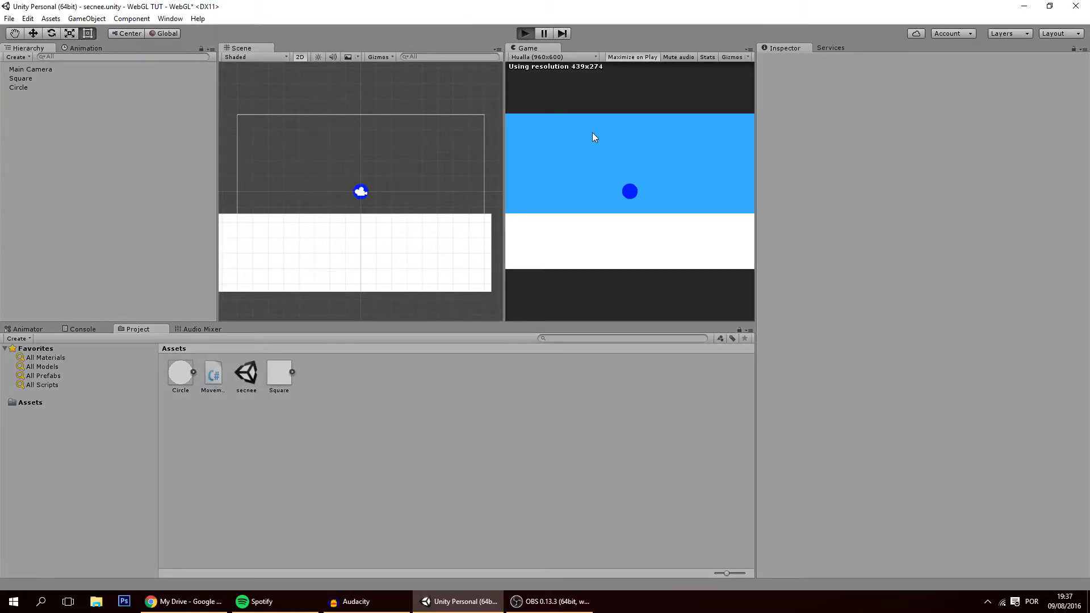
{"action": "key", "text": "Right"}
{"action": "key", "text": "Left"}
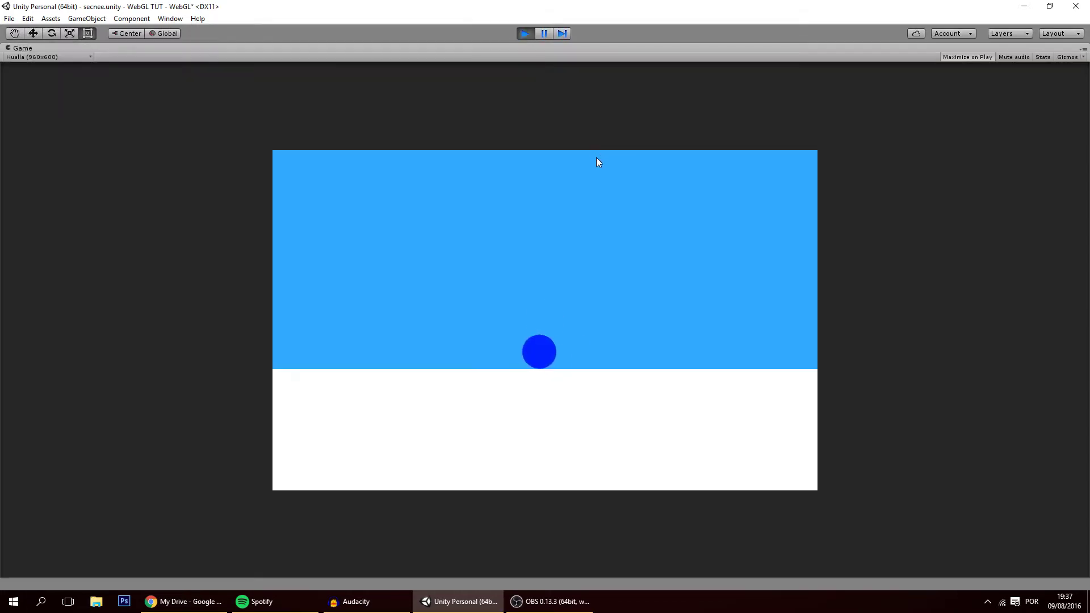
{"action": "key", "text": "Right"}
{"action": "key", "text": "space"}
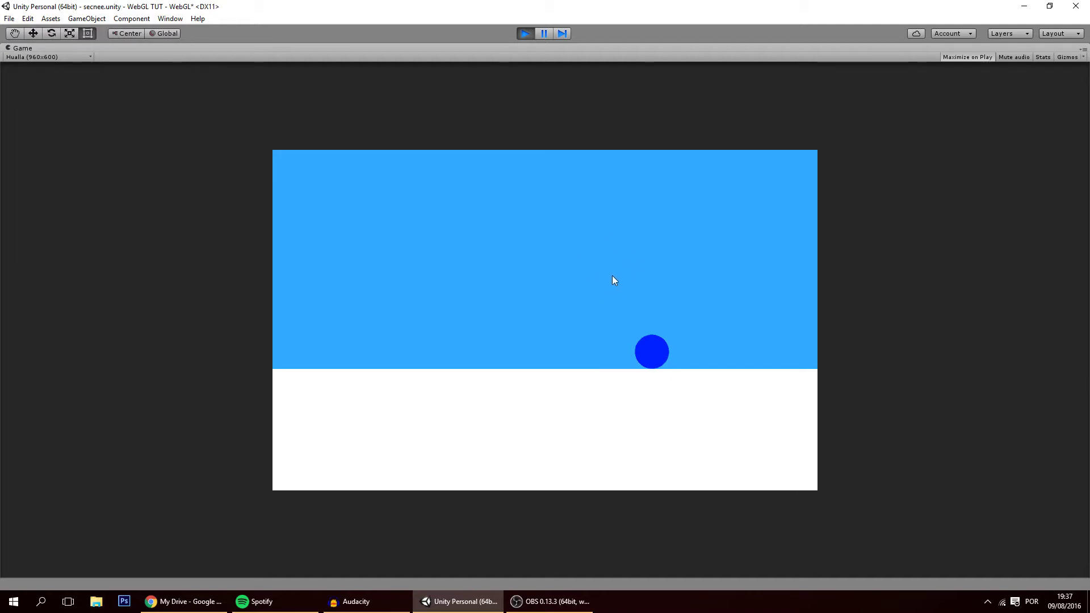
{"action": "left_click", "coordinate": [525, 33]}
Reopen Build Settings with WebGL selected and show the WebGL player settings
{"action": "left_click", "coordinate": [11, 19]}
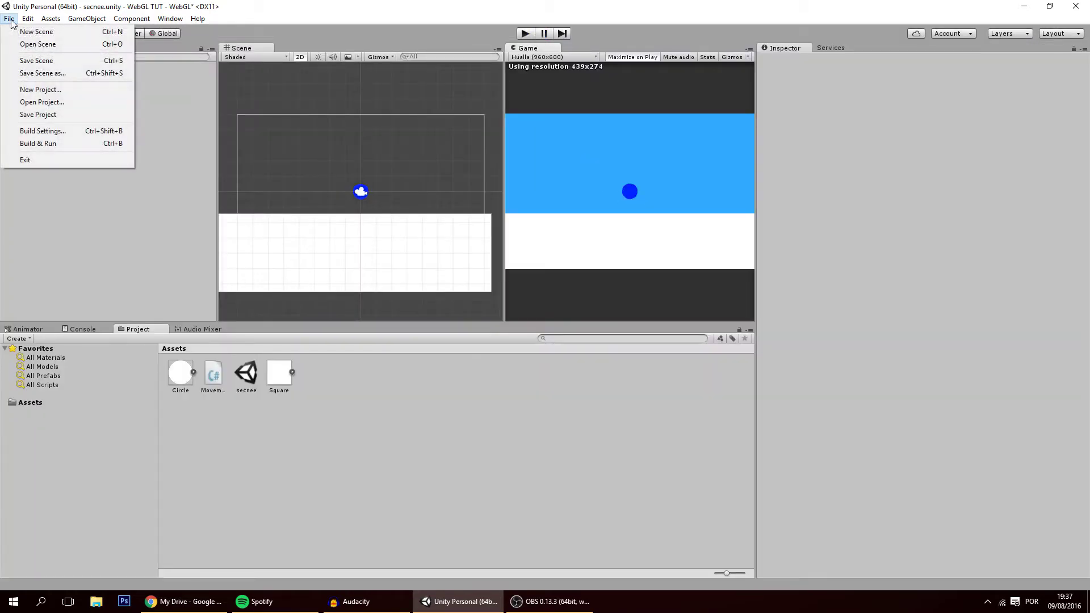
{"action": "left_click", "coordinate": [43, 132]}
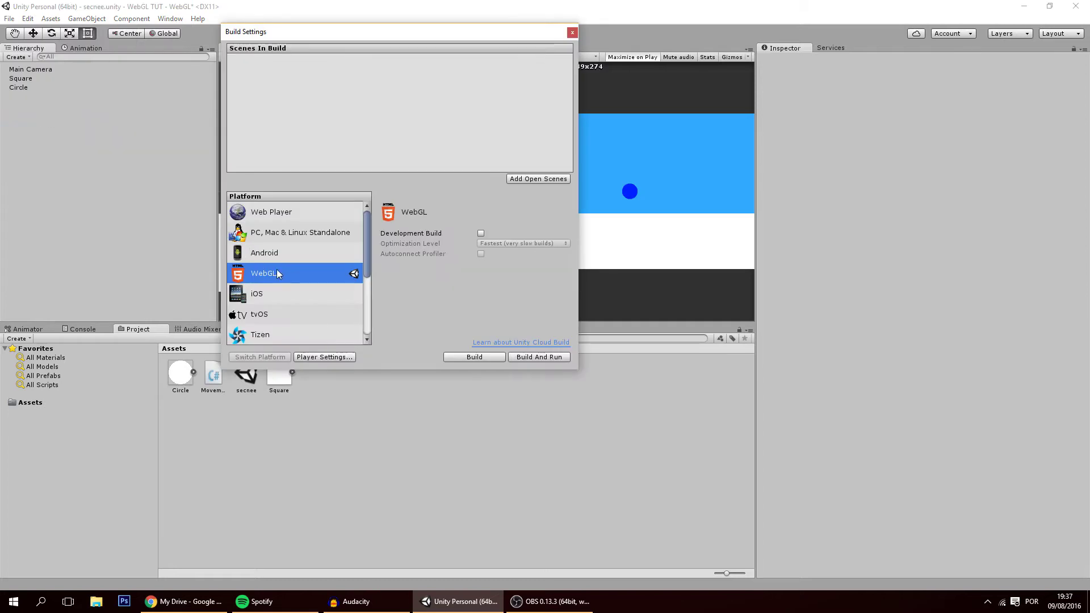
{"action": "left_click", "coordinate": [276, 216]}
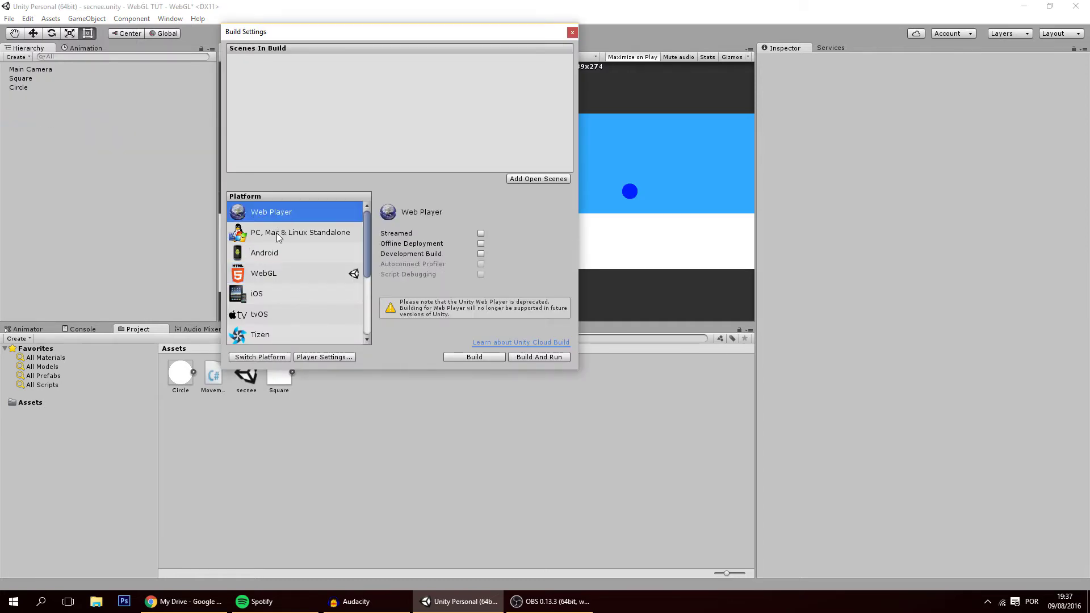
{"action": "left_click", "coordinate": [274, 276]}
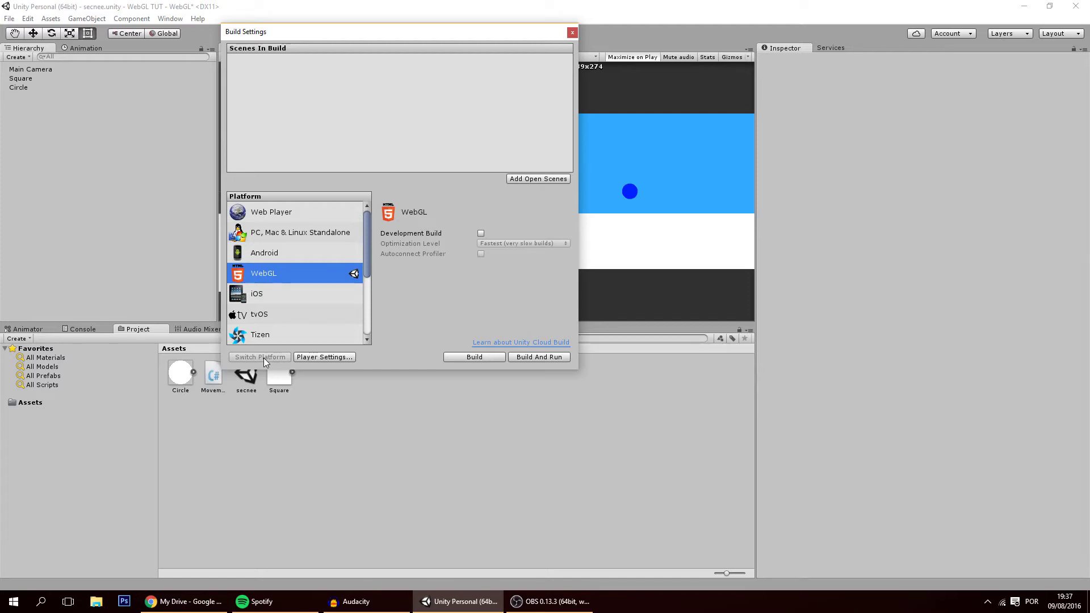
{"action": "left_click", "coordinate": [345, 358]}
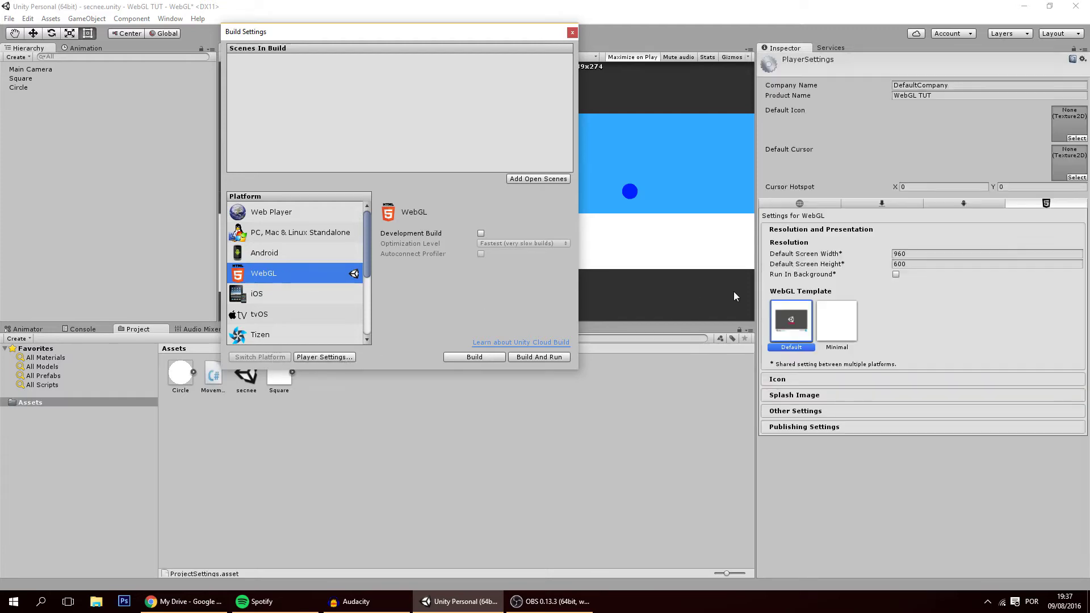
{"action": "left_click", "coordinate": [912, 255]}
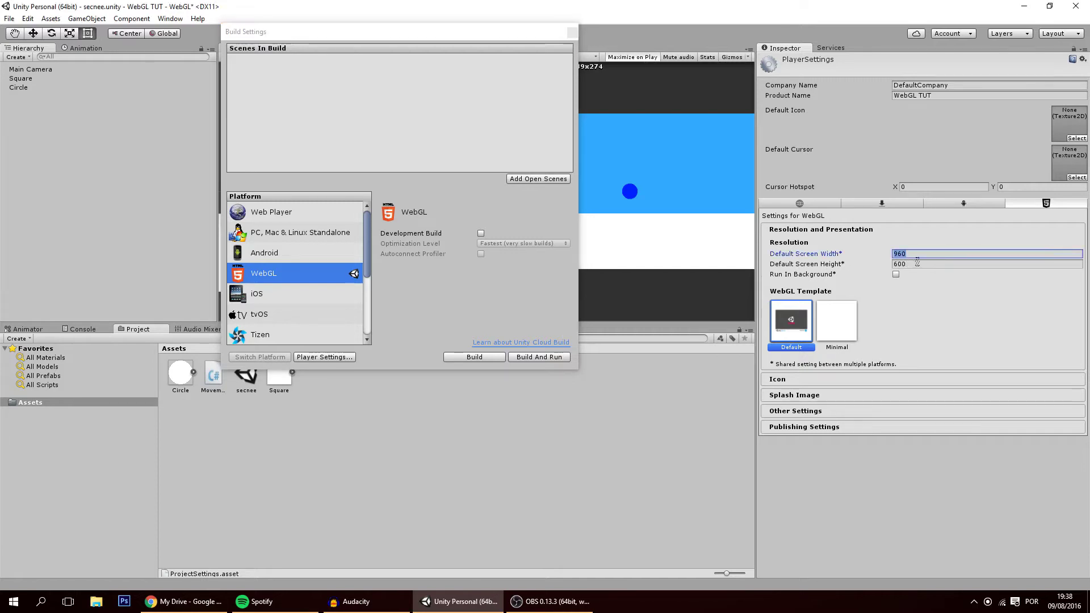
{"action": "left_click", "coordinate": [911, 262]}
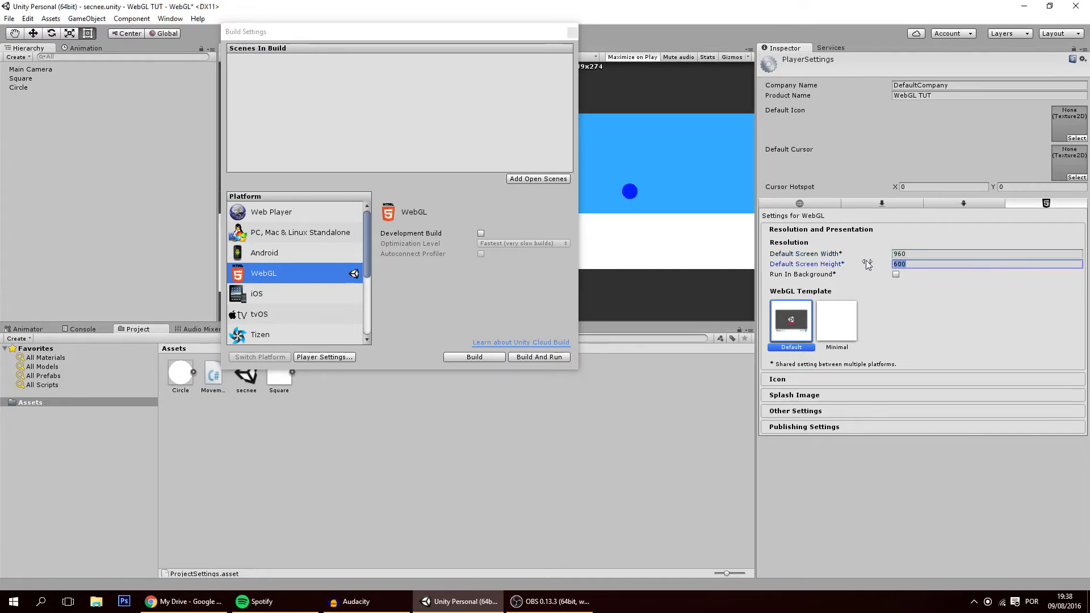
{"action": "left_click", "coordinate": [912, 254]}
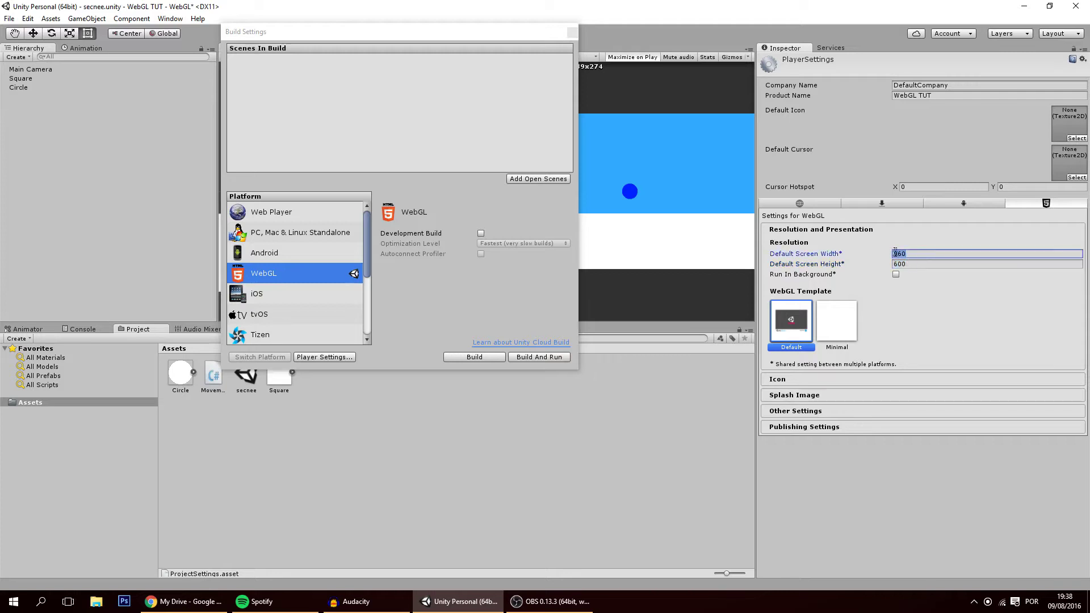
{"action": "left_click", "coordinate": [913, 265]}
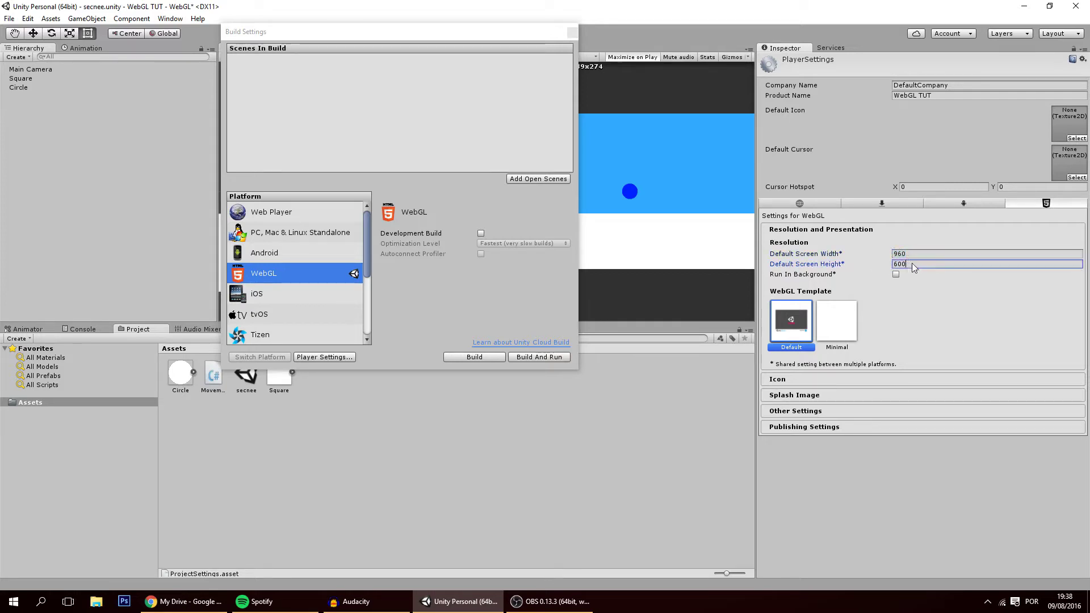
{"action": "double_click", "coordinate": [914, 265]}
{"action": "left_click", "coordinate": [904, 255]}
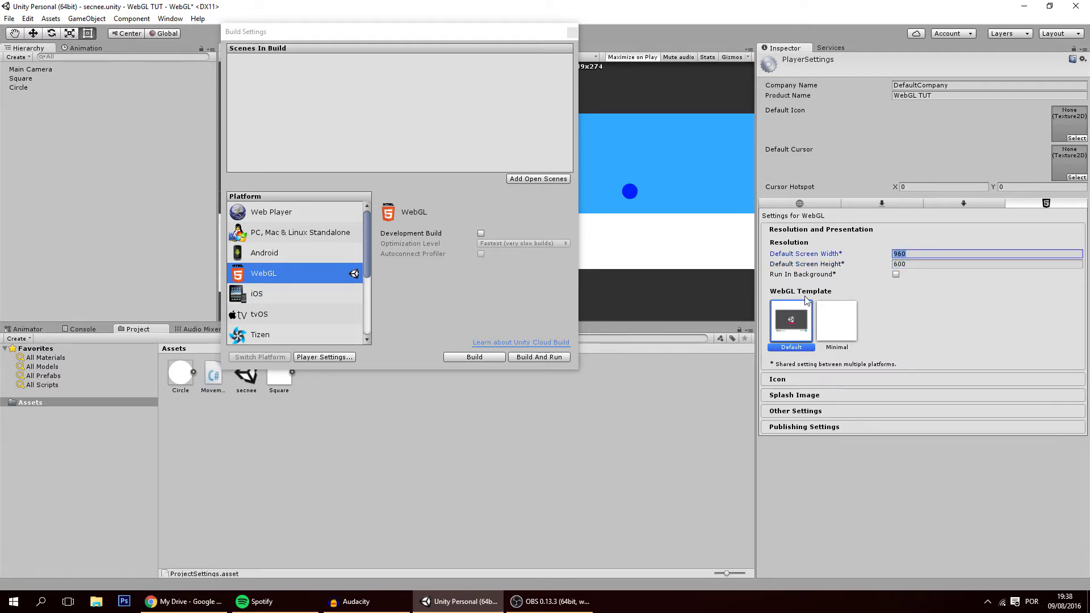
{"action": "left_click", "coordinate": [845, 324]}
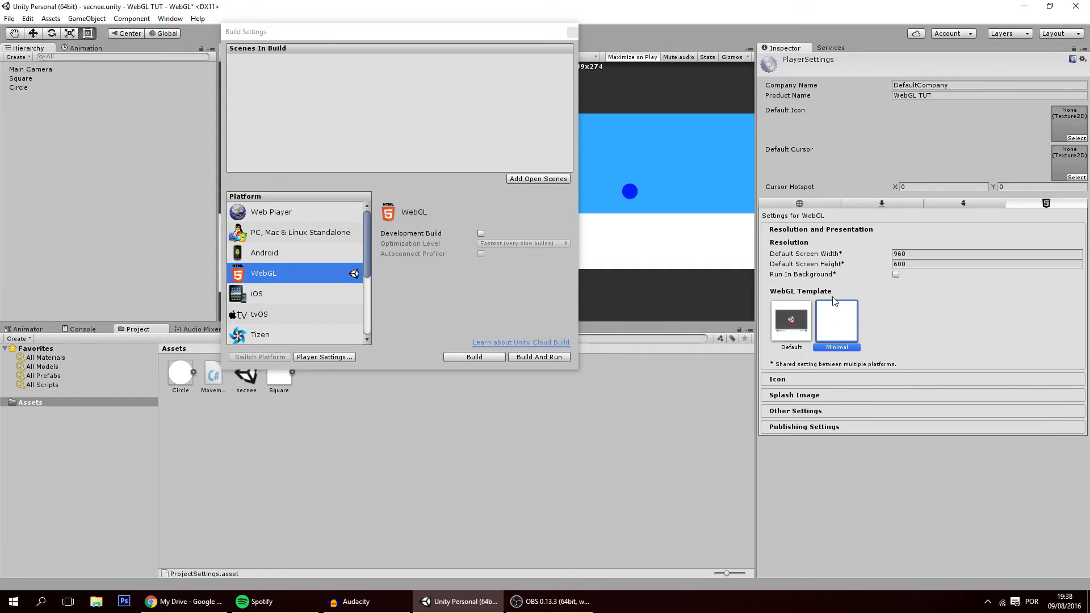
{"action": "left_click", "coordinate": [807, 319]}
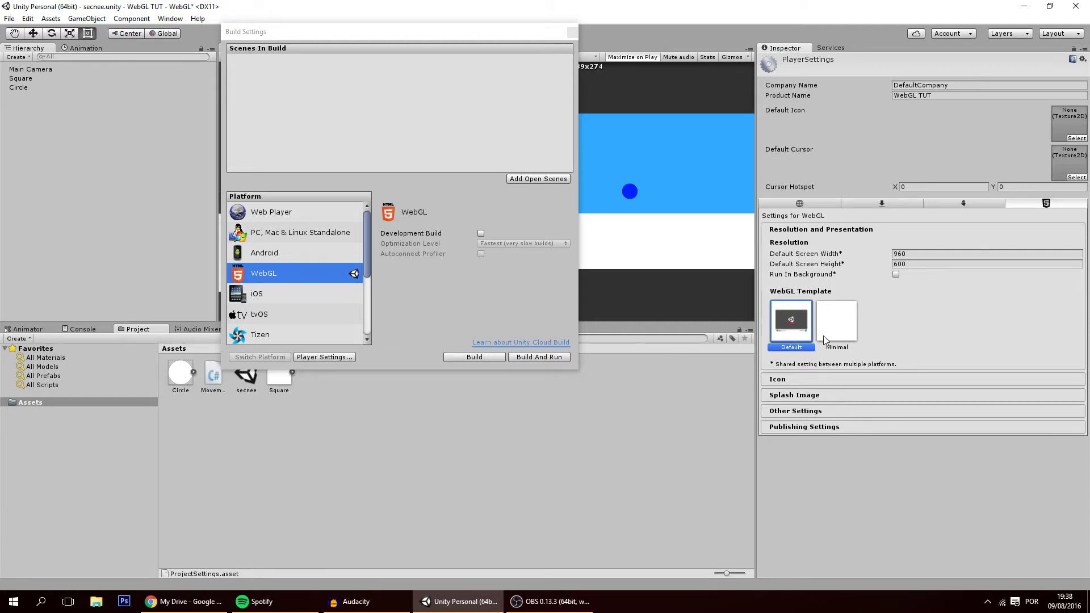
{"action": "left_click", "coordinate": [884, 254]}
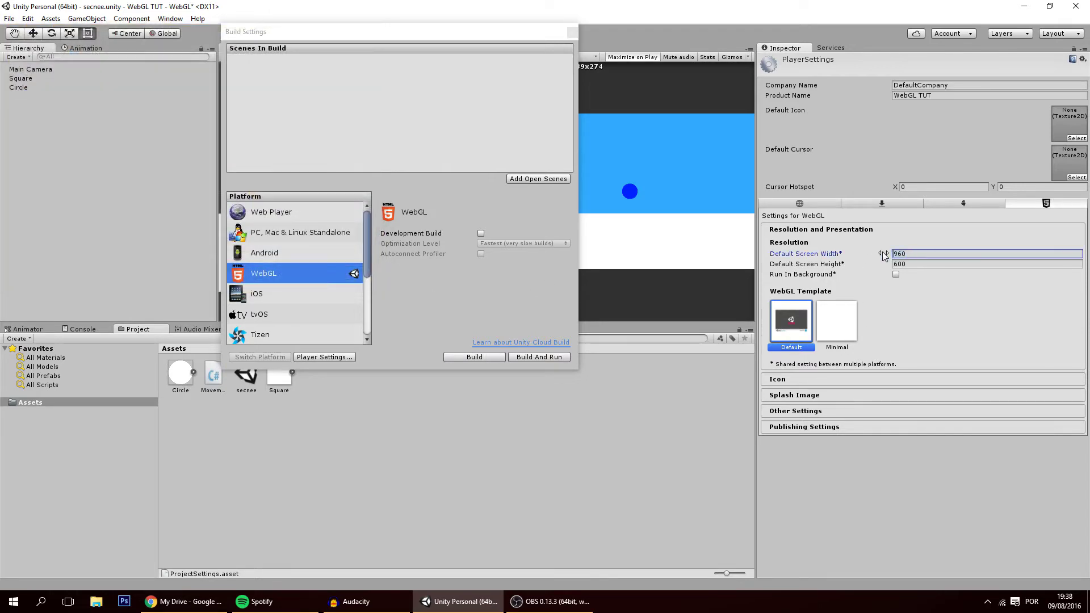
{"action": "left_click", "coordinate": [934, 264]}
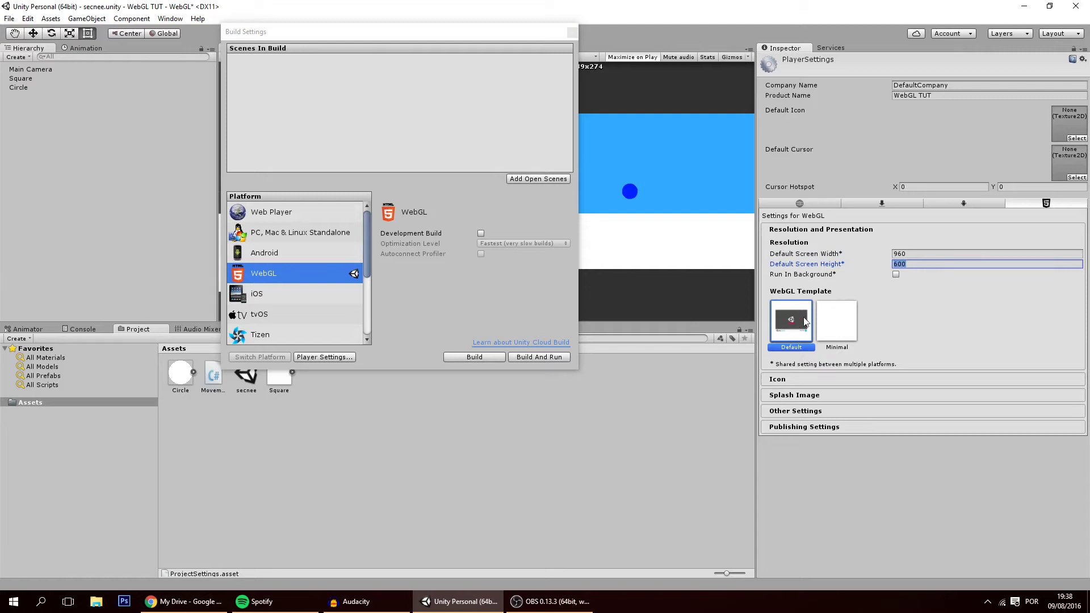
{"action": "left_click", "coordinate": [907, 253]}
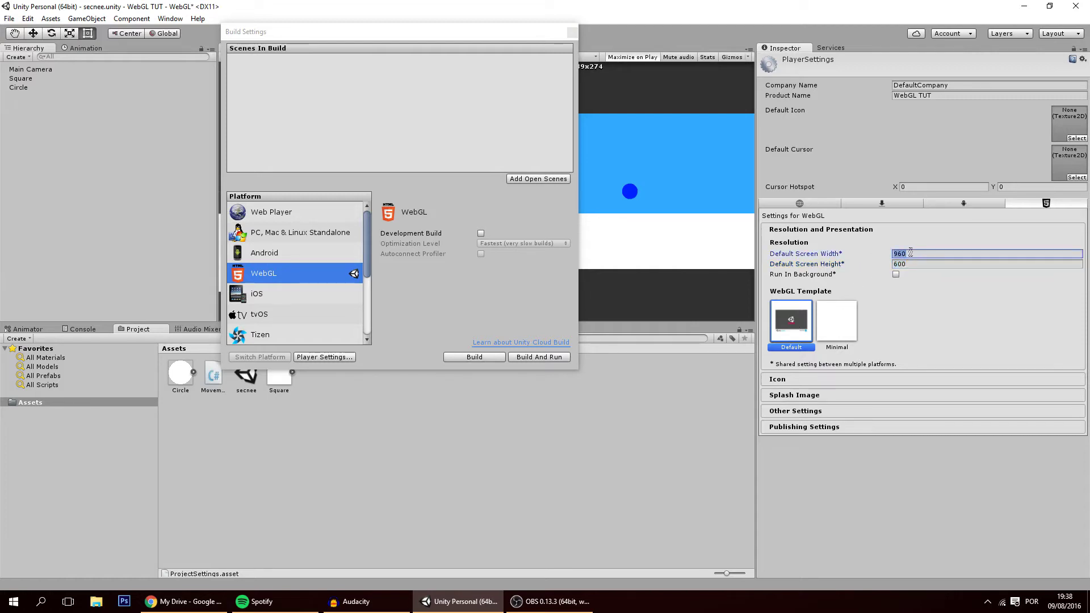
Start the WebGL build, creating a Desktop folder 'WebGltutorial' and choosing it as the destination
{"action": "left_click", "coordinate": [477, 357]}
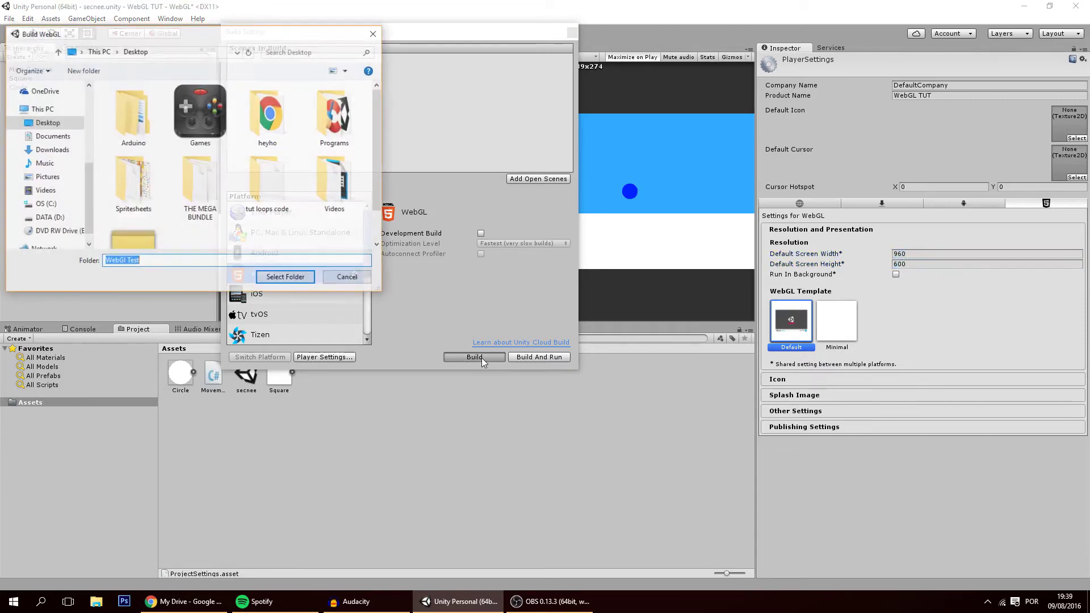
{"action": "scroll", "coordinate": [227, 187], "scroll_direction": "down", "scroll_amount": 1}
{"action": "right_click", "coordinate": [192, 201]}
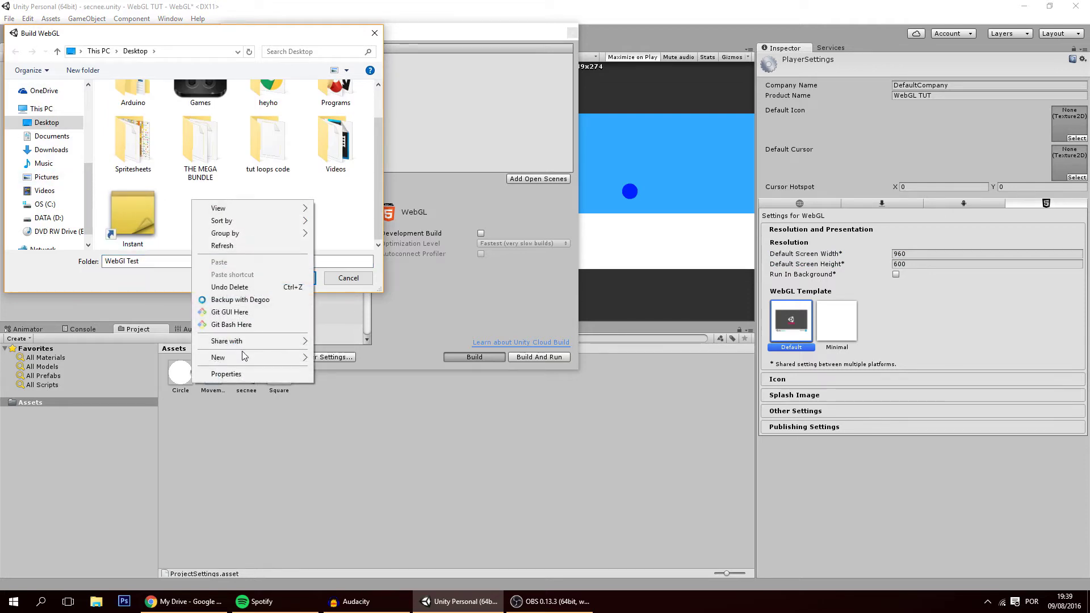
{"action": "mouse_move", "coordinate": [246, 358]}
{"action": "left_click", "coordinate": [338, 357]}
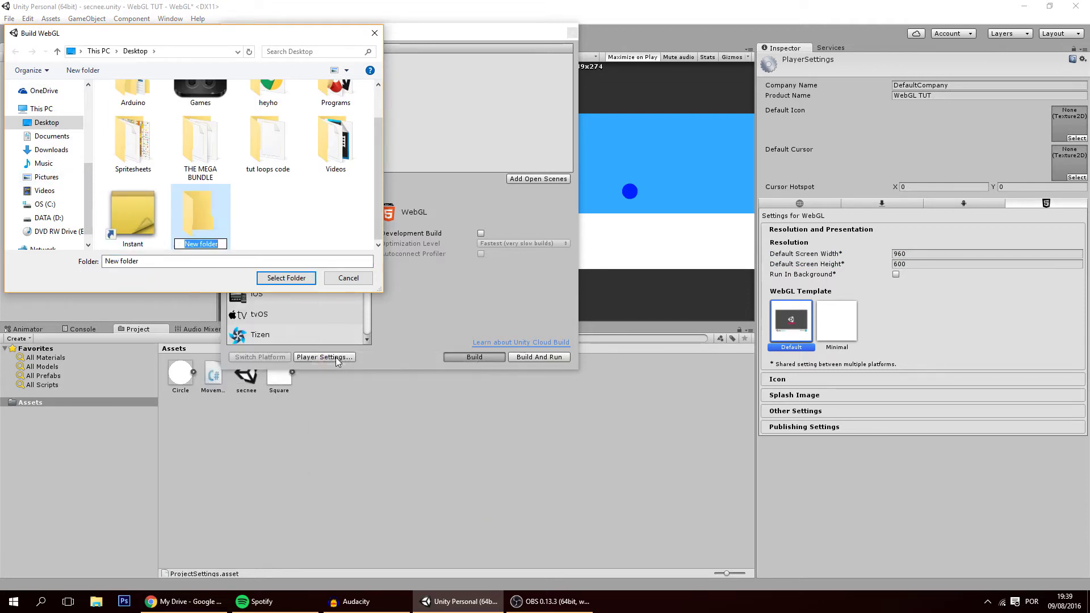
{"action": "type", "text": "WebGl"}
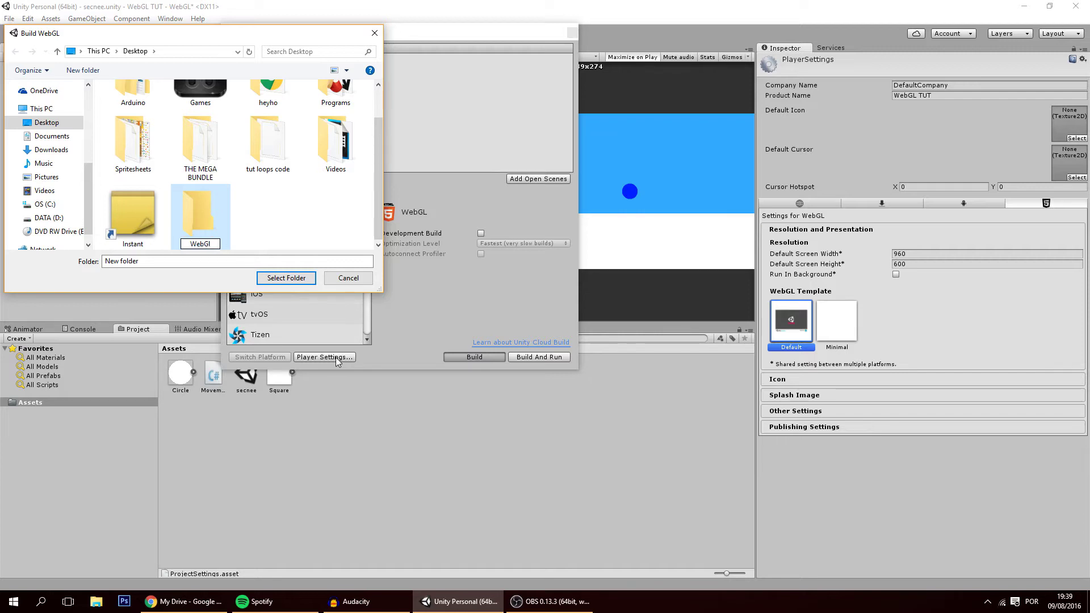
{"action": "type", "text": "tutorial"}
{"action": "left_click", "coordinate": [227, 217]}
{"action": "left_click", "coordinate": [288, 278]}
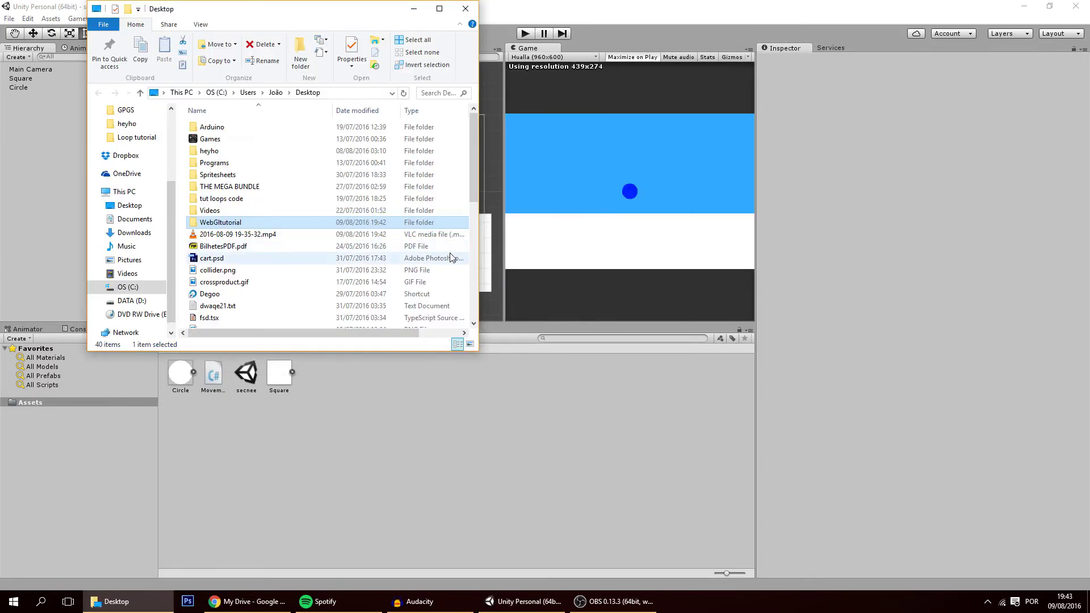
Inspect the build's Release, TemplateData and index.html items, then switch to Google Drive in Chrome
{"action": "double_click", "coordinate": [292, 222]}
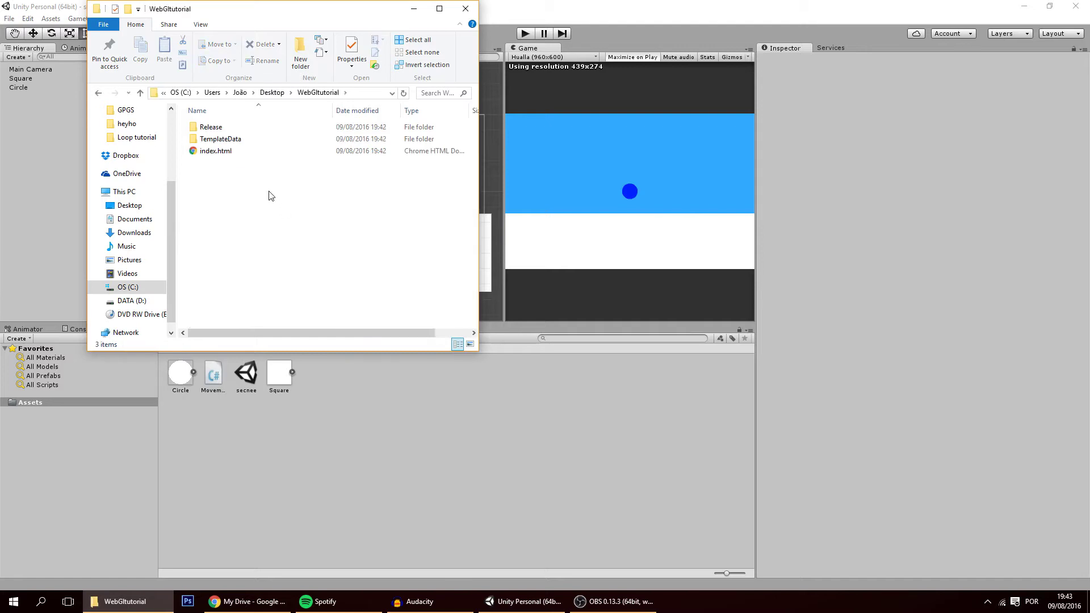
{"action": "left_click_drag", "start_coordinate": [294, 221], "coordinate": [217, 107]}
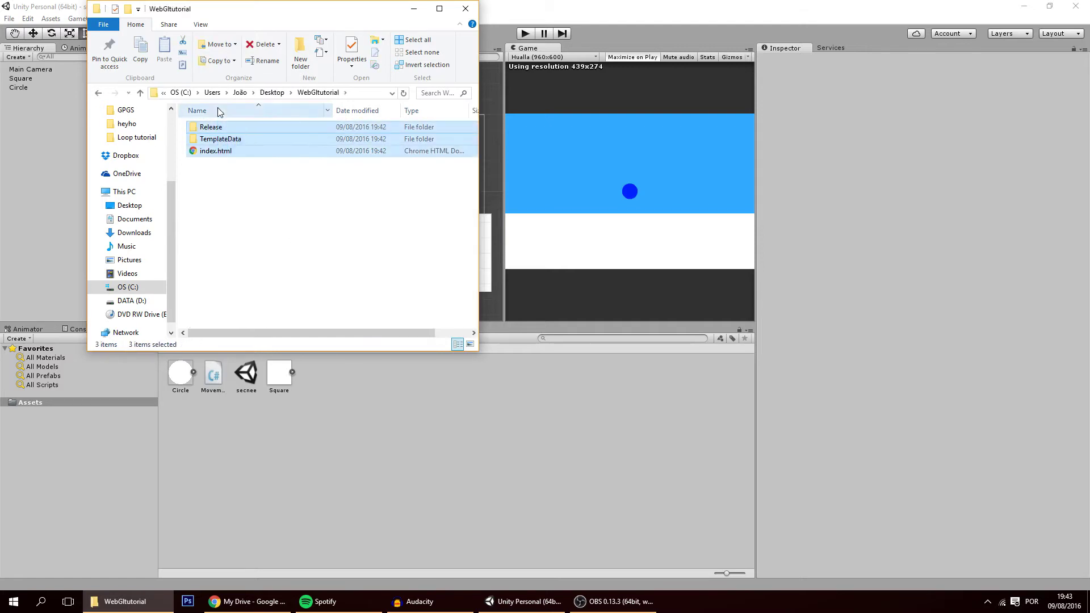
{"action": "left_click", "coordinate": [265, 192]}
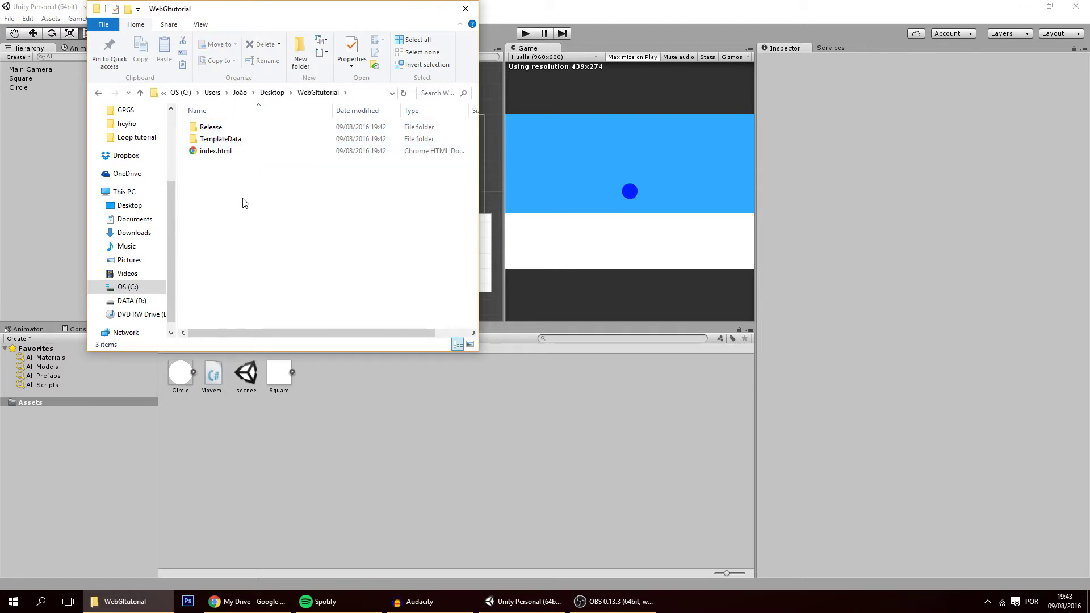
{"action": "left_click_drag", "start_coordinate": [270, 216], "coordinate": [216, 106]}
{"action": "left_click", "coordinate": [241, 197]}
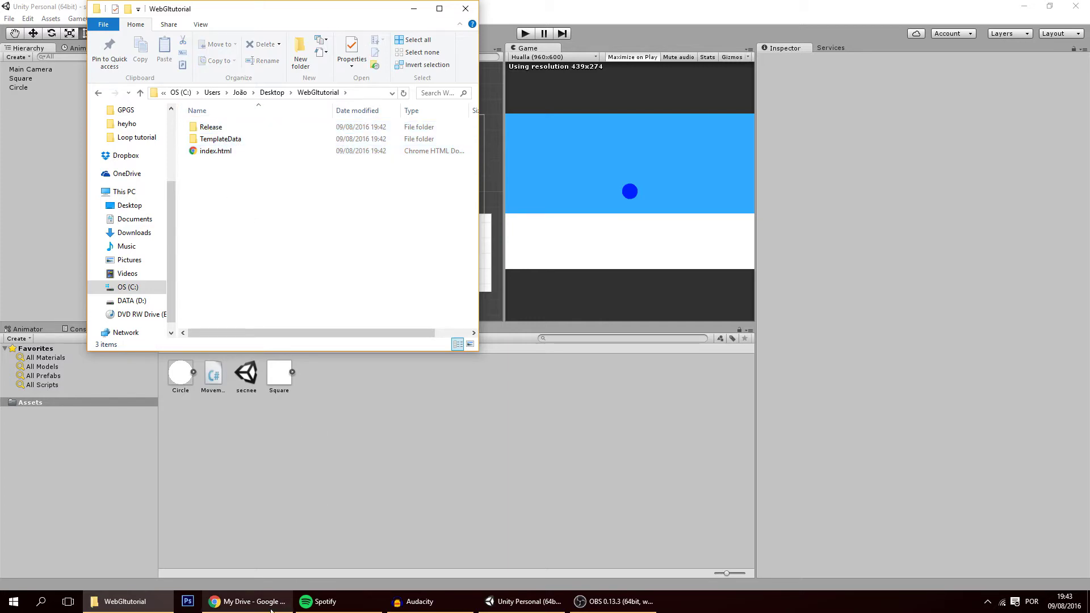
{"action": "mouse_move", "coordinate": [250, 600]}
{"action": "left_click", "coordinate": [259, 514]}
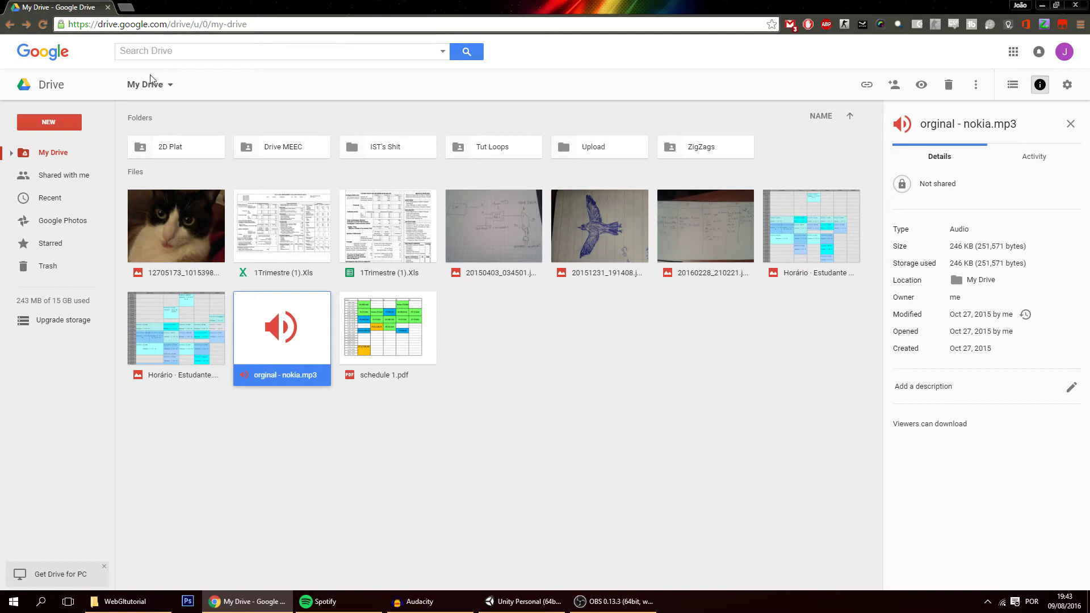
Drag the WebGltutorial folder from the Desktop in File Explorer onto My Drive to upload it
{"action": "left_click", "coordinate": [109, 135]}
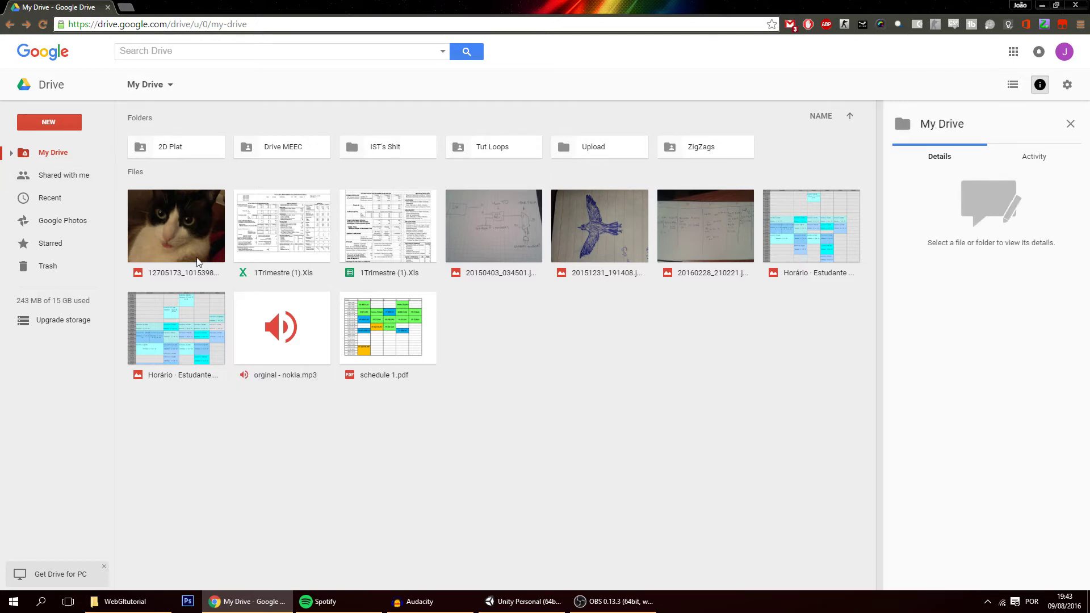
{"action": "left_click", "coordinate": [125, 601]}
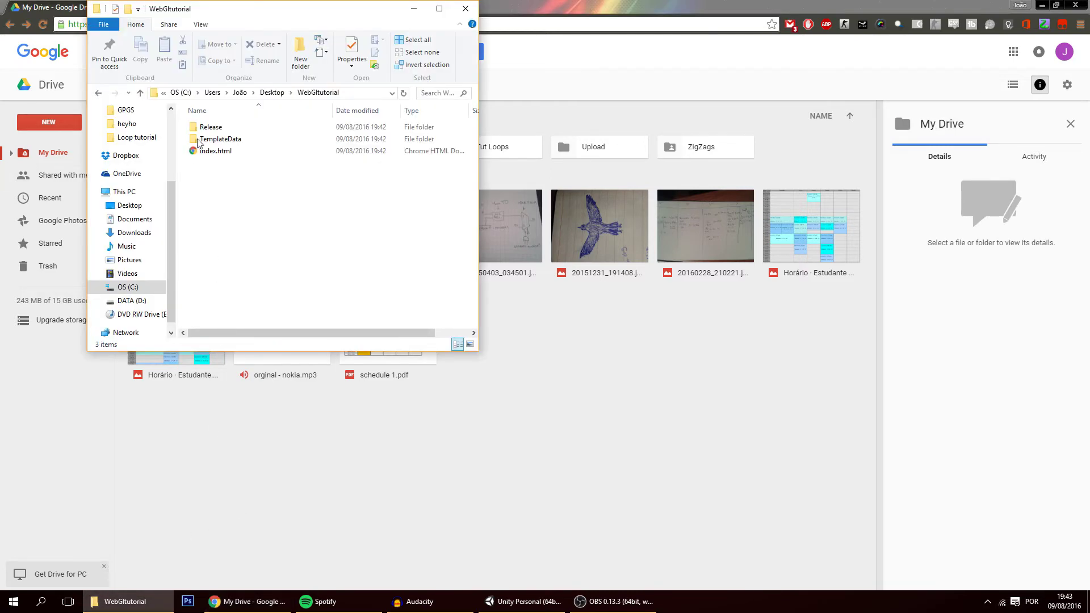
{"action": "mouse_move", "coordinate": [279, 199]}
{"action": "left_mouse_down"}
{"action": "mouse_move", "coordinate": [195, 119]}
{"action": "mouse_move", "coordinate": [287, 185]}
{"action": "left_mouse_up"}
{"action": "left_click", "coordinate": [272, 93]}
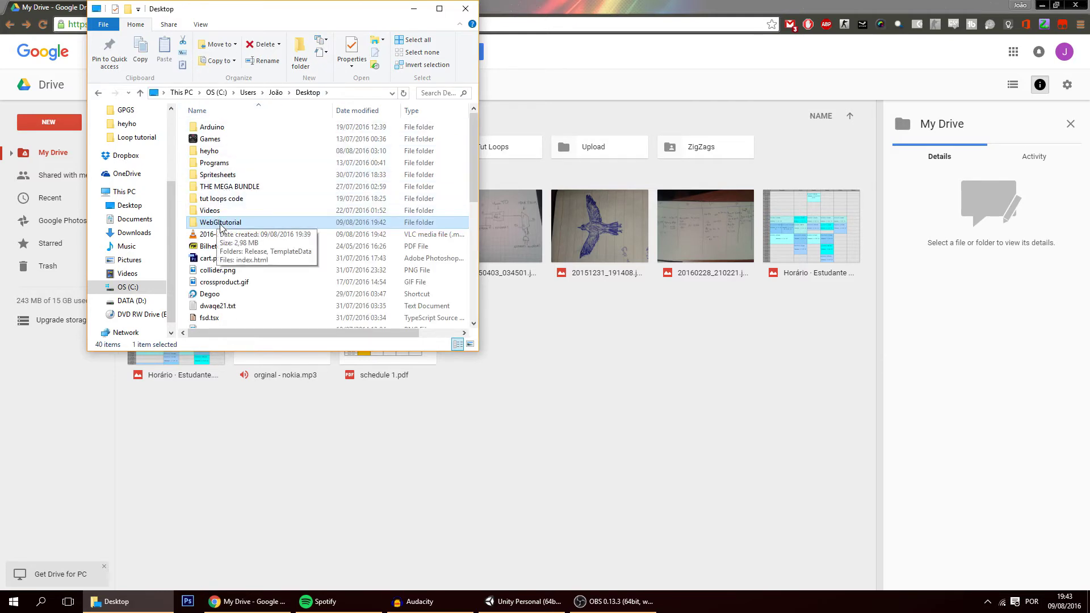
{"action": "left_click_drag", "start_coordinate": [223, 223], "coordinate": [545, 333]}
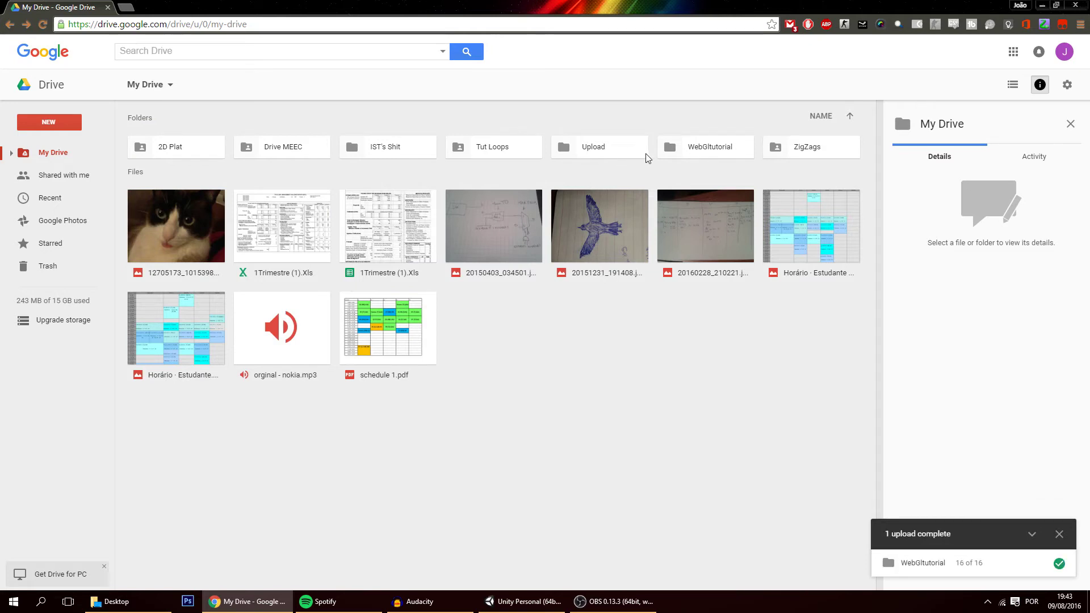
Set the WebGltutorial folder's sharing to 'On - Public on the web' and save
{"action": "right_click", "coordinate": [693, 150]}
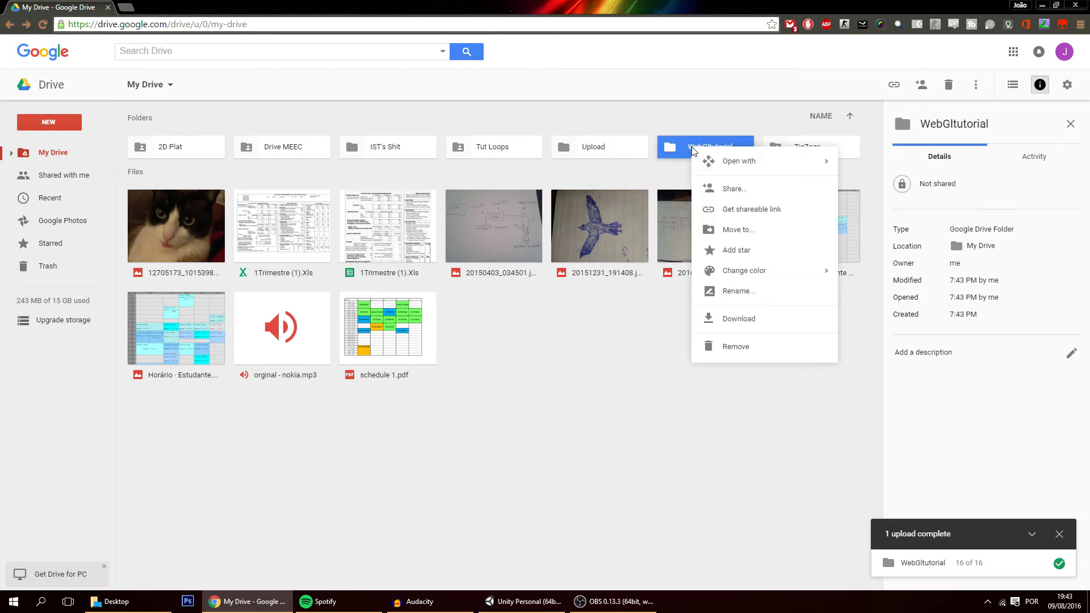
{"action": "left_click", "coordinate": [751, 189]}
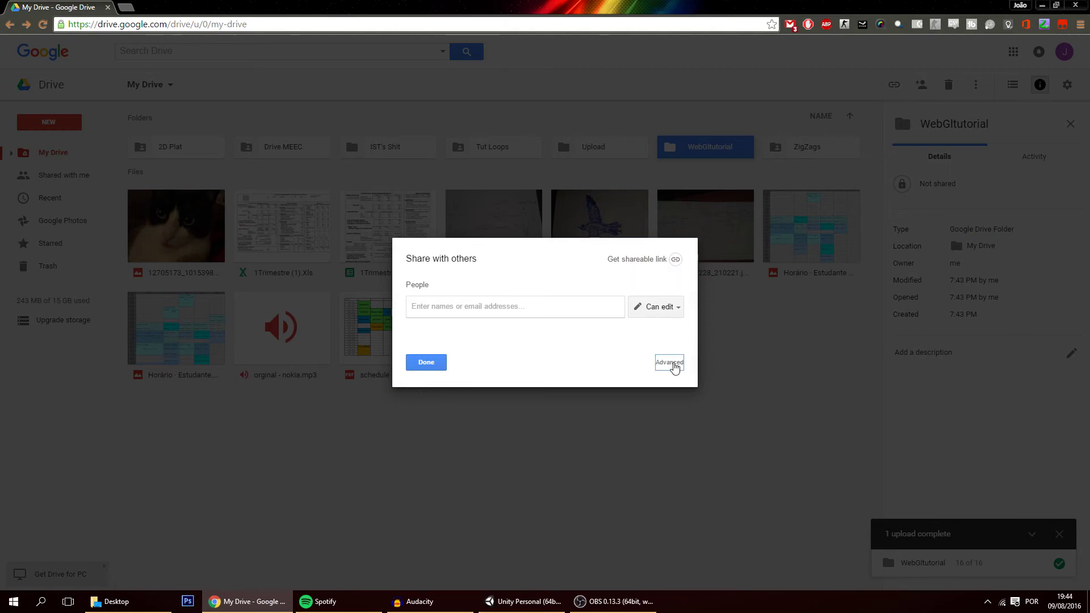
{"action": "left_click", "coordinate": [670, 363]}
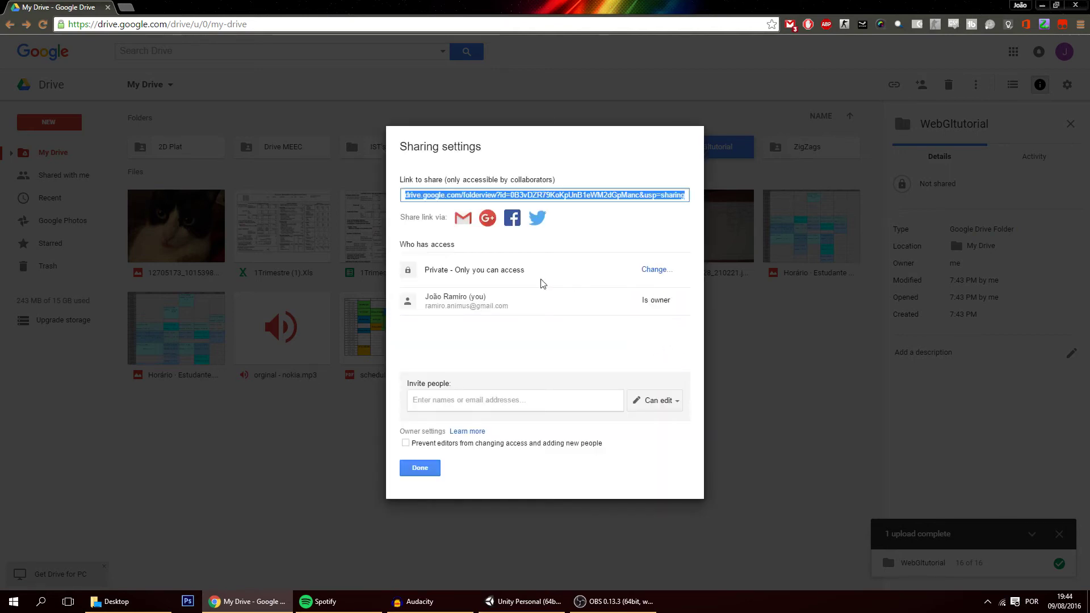
{"action": "left_click", "coordinate": [656, 271]}
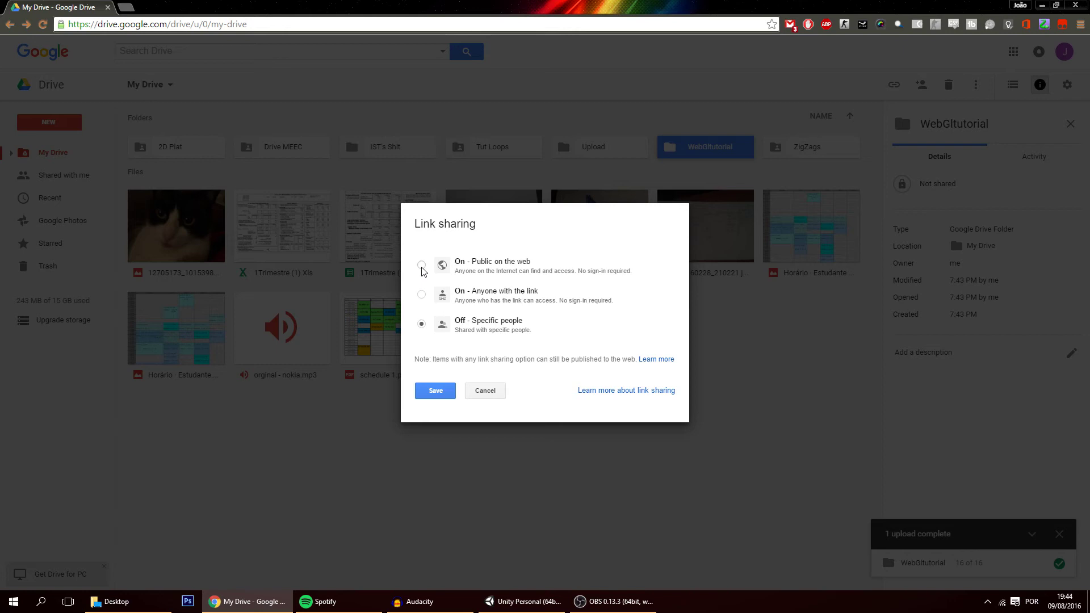
{"action": "left_click", "coordinate": [422, 265]}
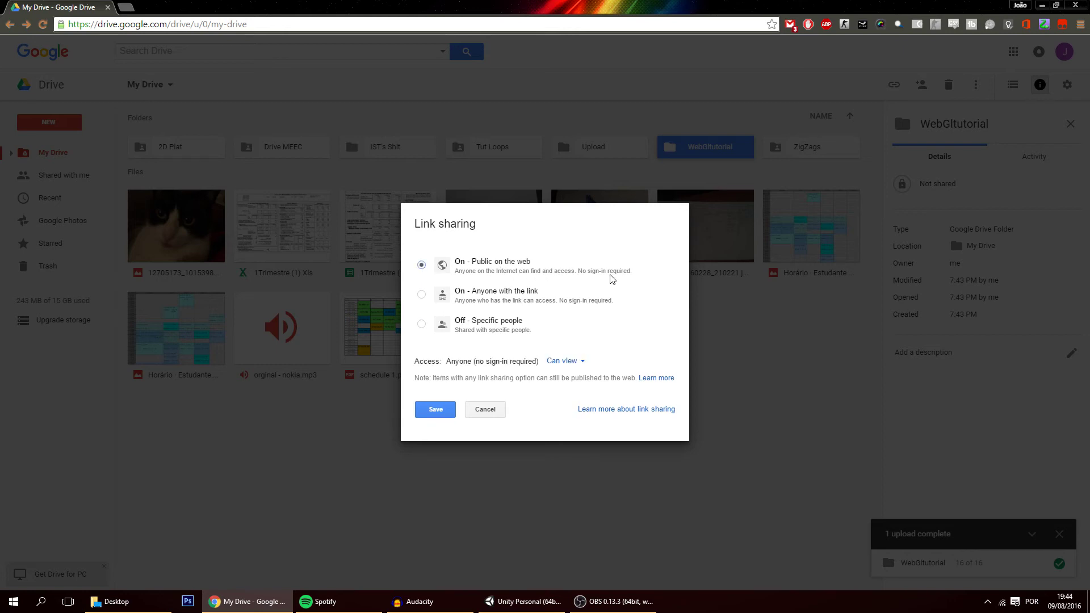
{"action": "left_click", "coordinate": [436, 415]}
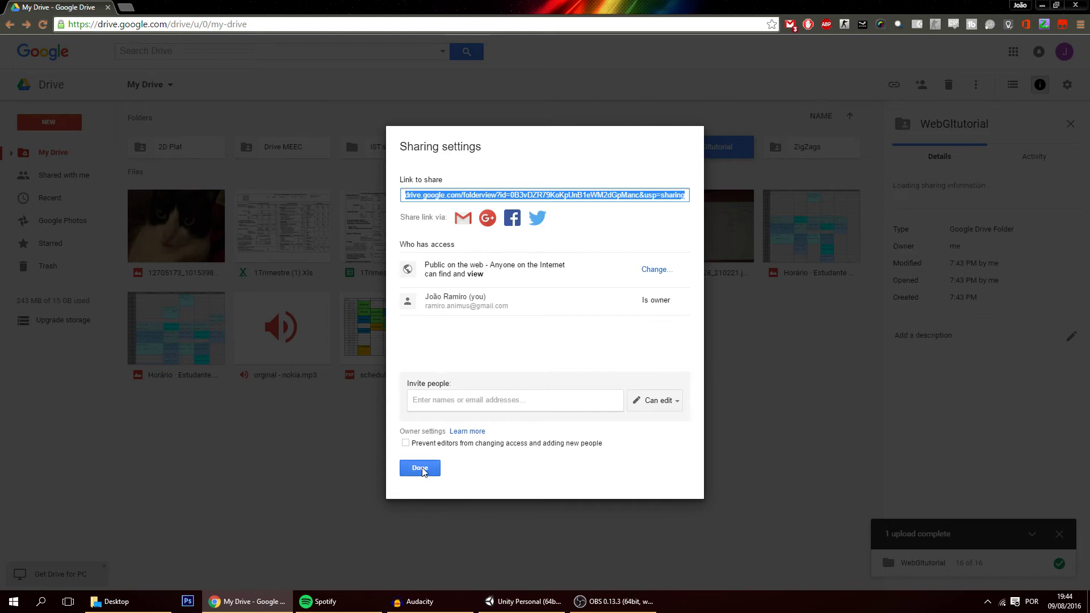
{"action": "left_click", "coordinate": [421, 468]}
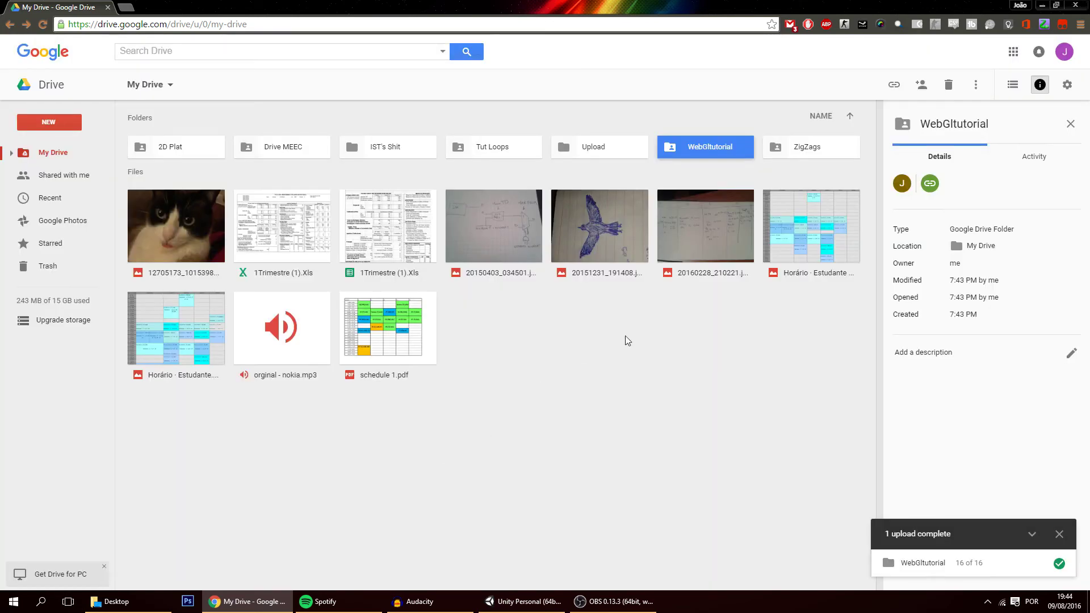
Open WebGltutorial, copy its folder ID from the URL, and begin typing the googledrive address
{"action": "double_click", "coordinate": [689, 151]}
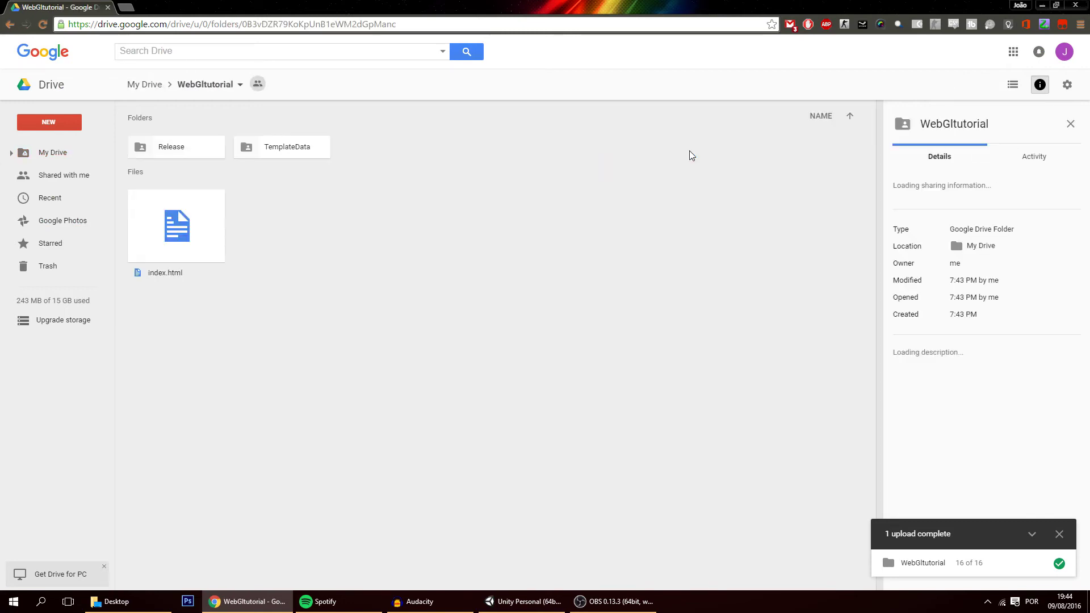
{"action": "left_click_drag", "start_coordinate": [191, 24], "coordinate": [356, 25]}
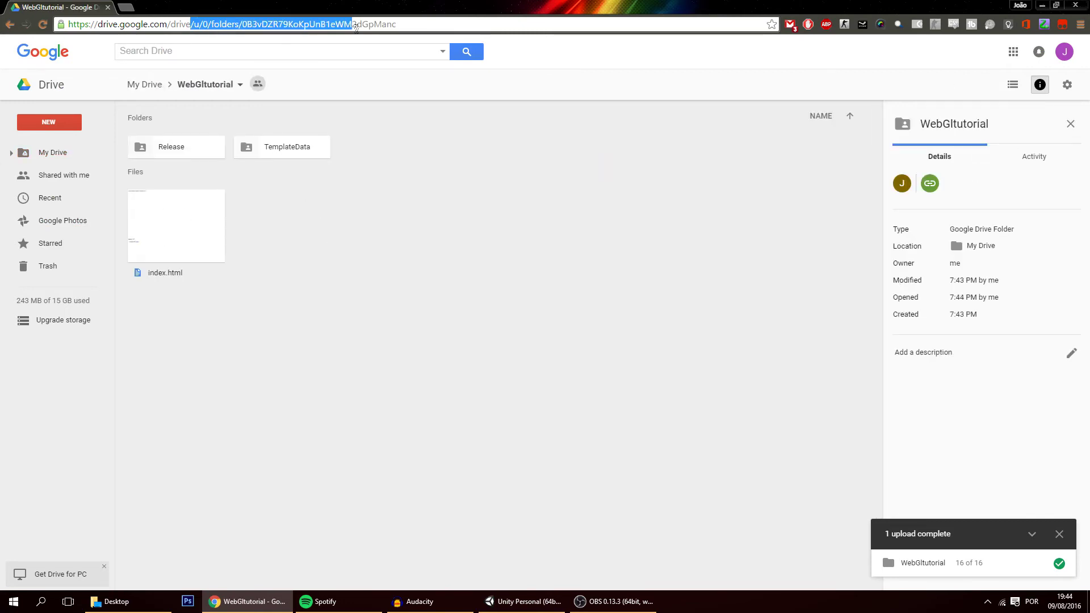
{"action": "double_click", "coordinate": [330, 24]}
{"action": "left_click", "coordinate": [255, 113]}
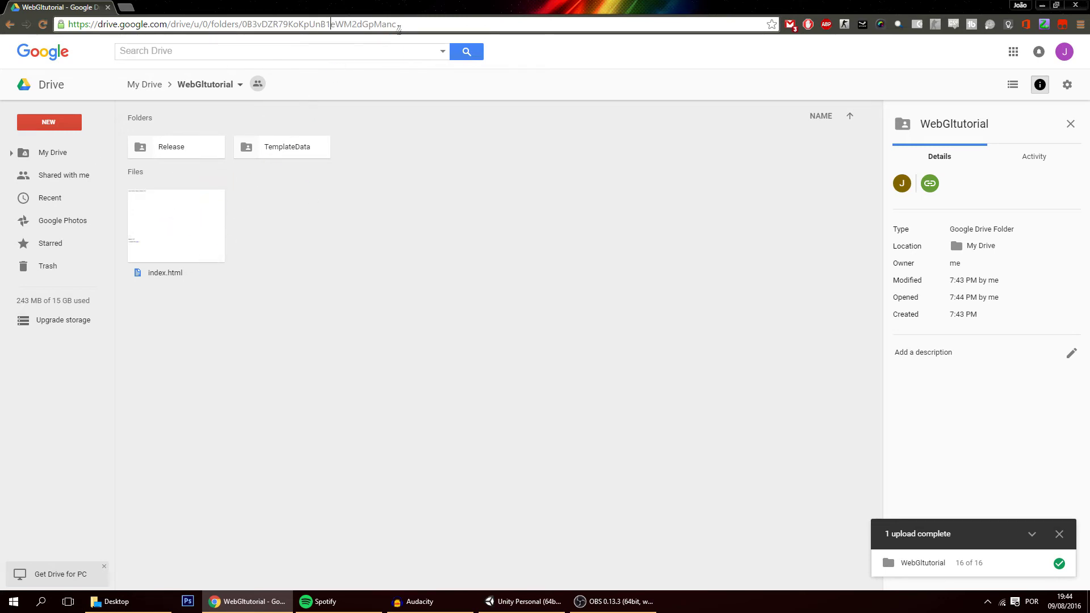
{"action": "left_click_drag", "start_coordinate": [404, 25], "coordinate": [242, 25]}
{"action": "key", "text": "ctrl+c"}
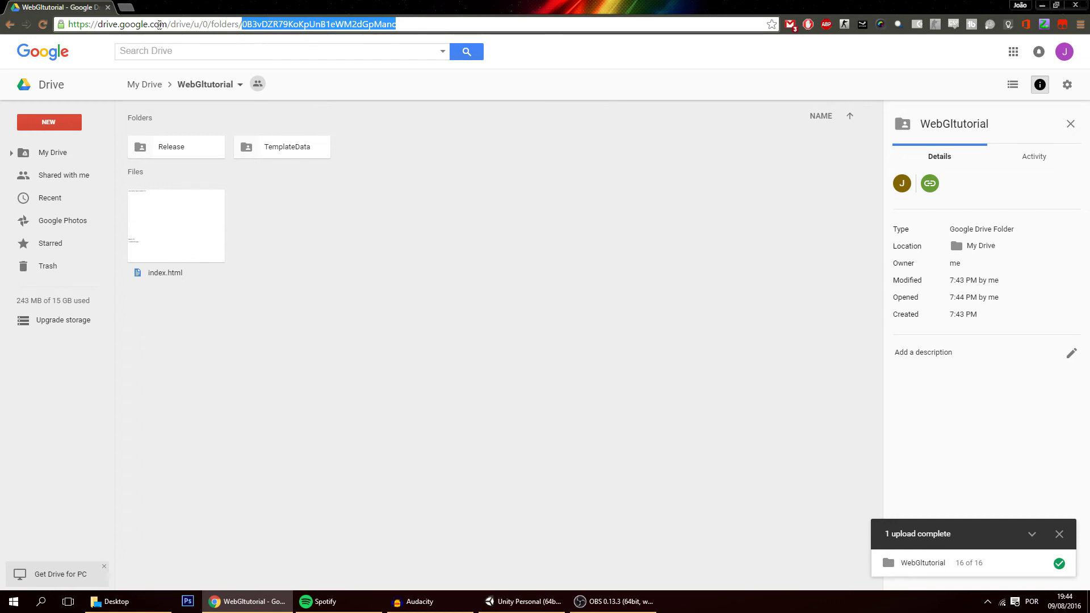
{"action": "key", "text": "ctrl+a"}
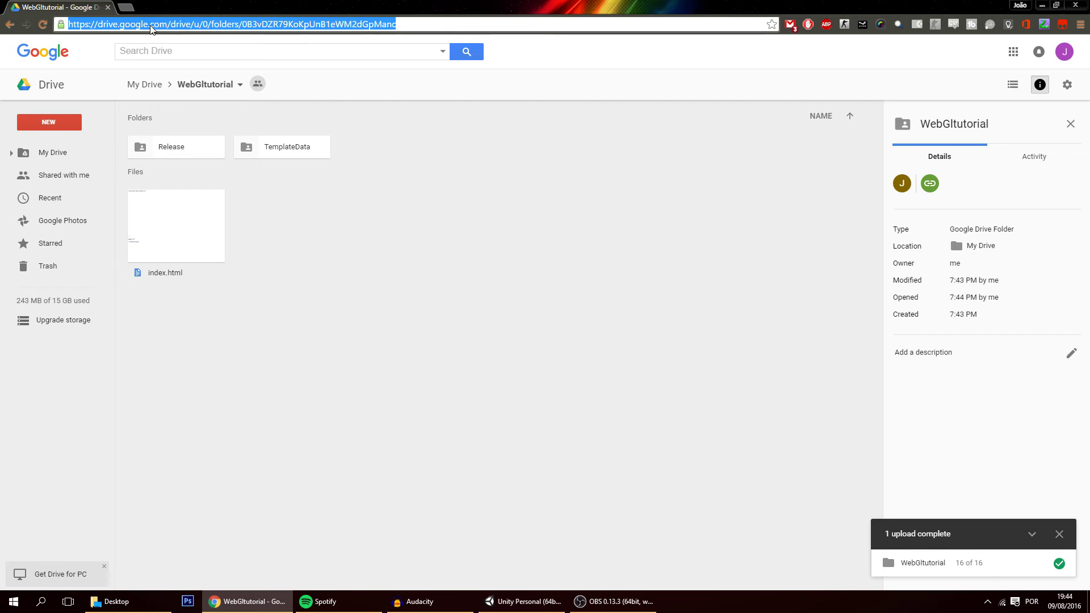
{"action": "type", "text": "goo"}
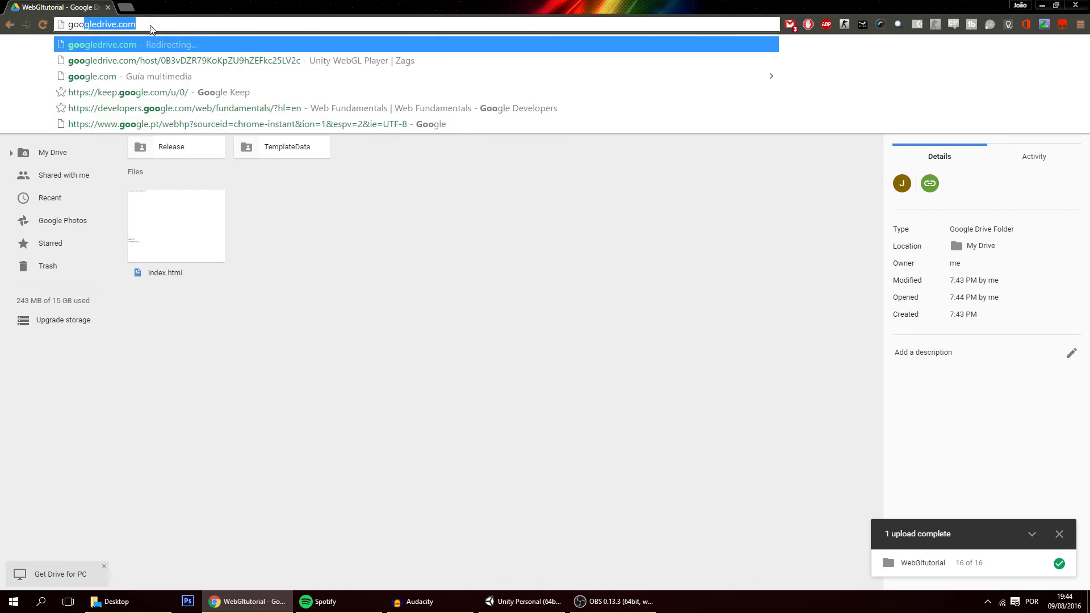
Load googledrive.com/host/ followed by the pasted folder ID
{"action": "key", "text": "End"}
{"action": "type", "text": "/hos"}
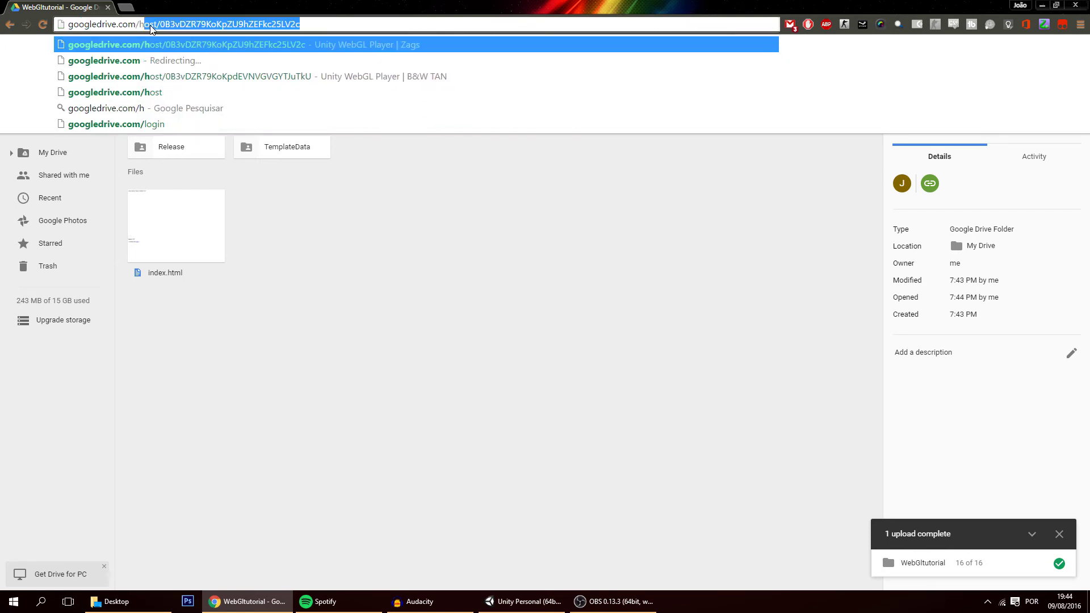
{"action": "type", "text": "t/"}
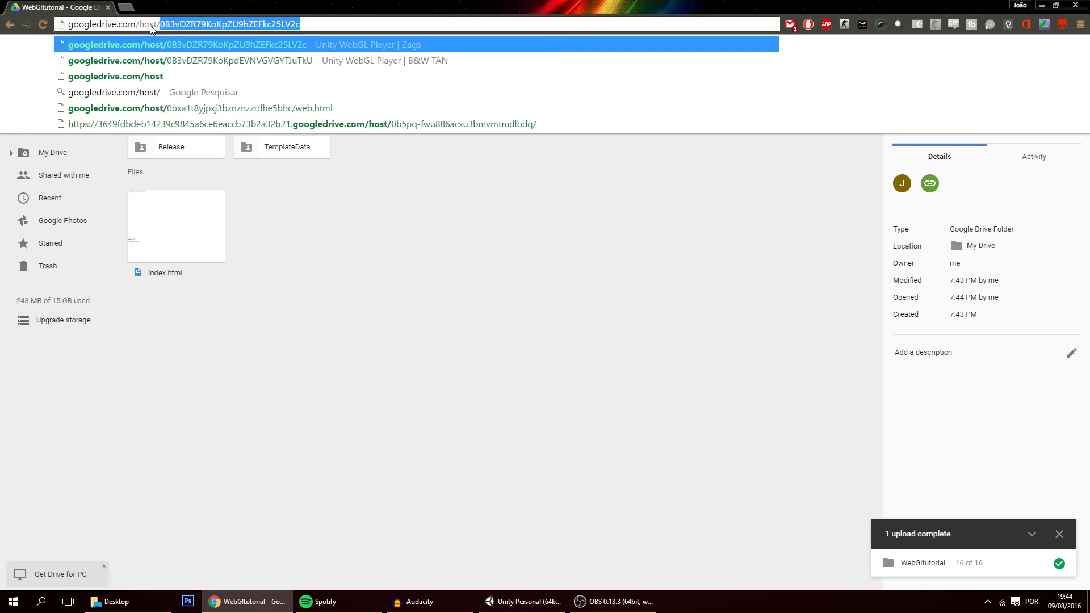
{"action": "key", "text": "ctrl+v"}
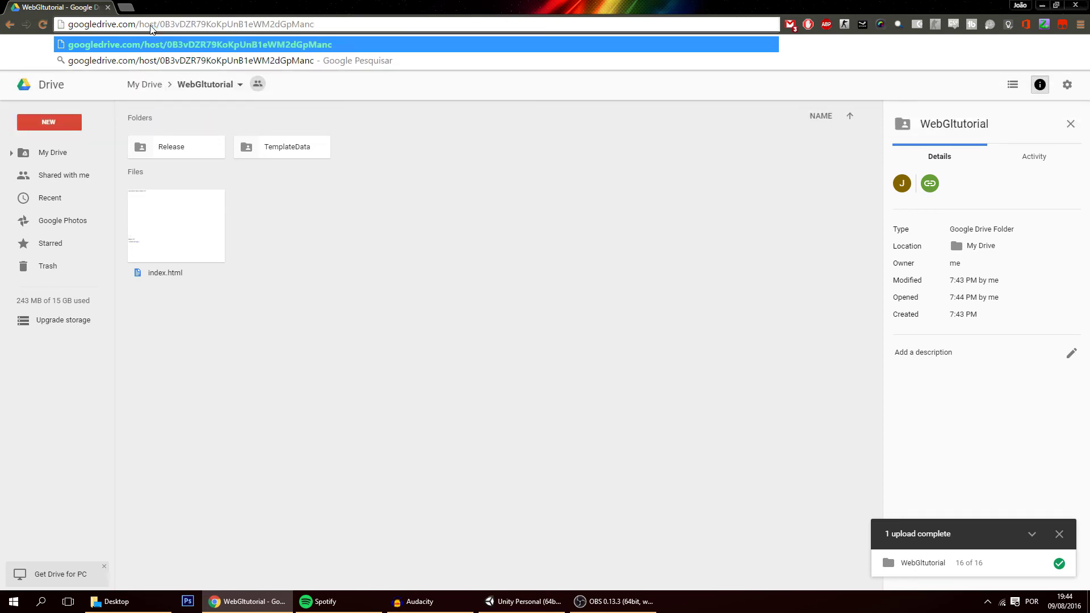
{"action": "key", "text": "Return"}
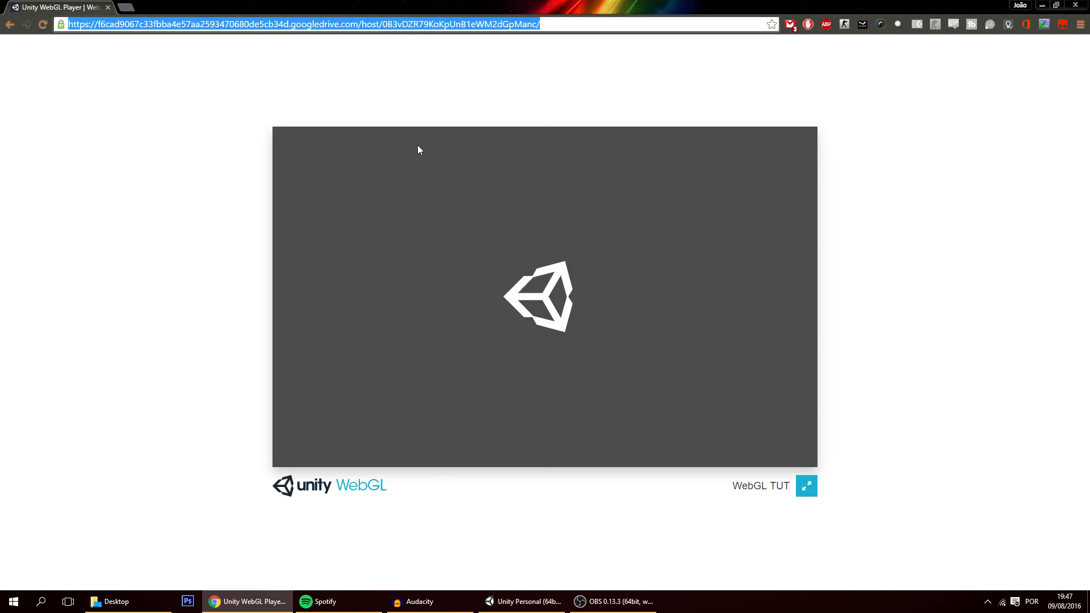
Reload the hosted page, play by rolling the ball left and right and jumping, then select the address
{"action": "key", "text": "Return"}
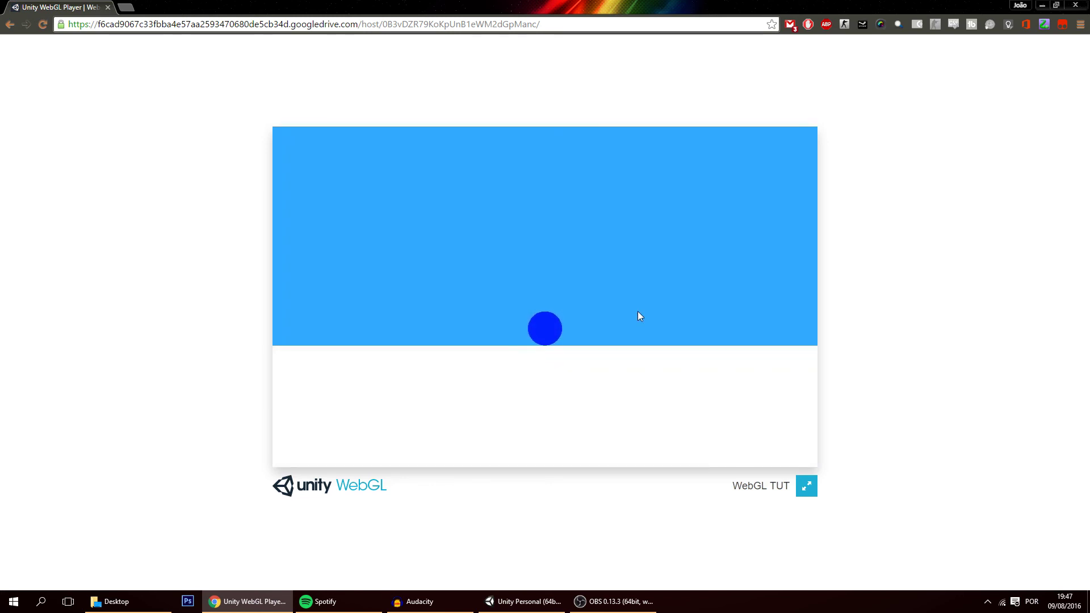
{"action": "key", "text": "Left"}
{"action": "key", "text": "Right"}
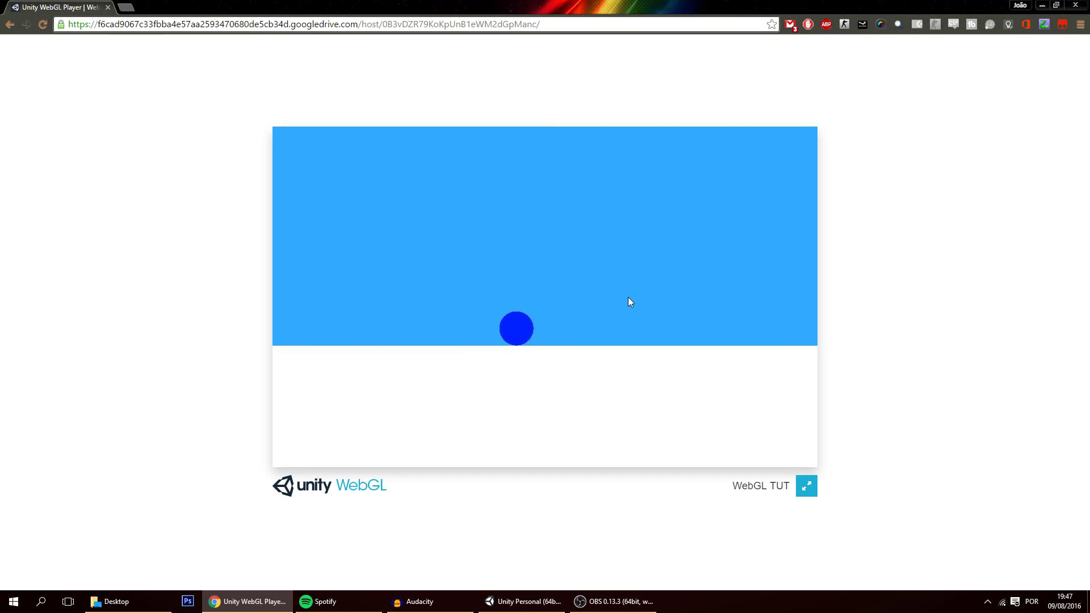
{"action": "key", "text": "space"}
{"action": "key", "text": "Left"}
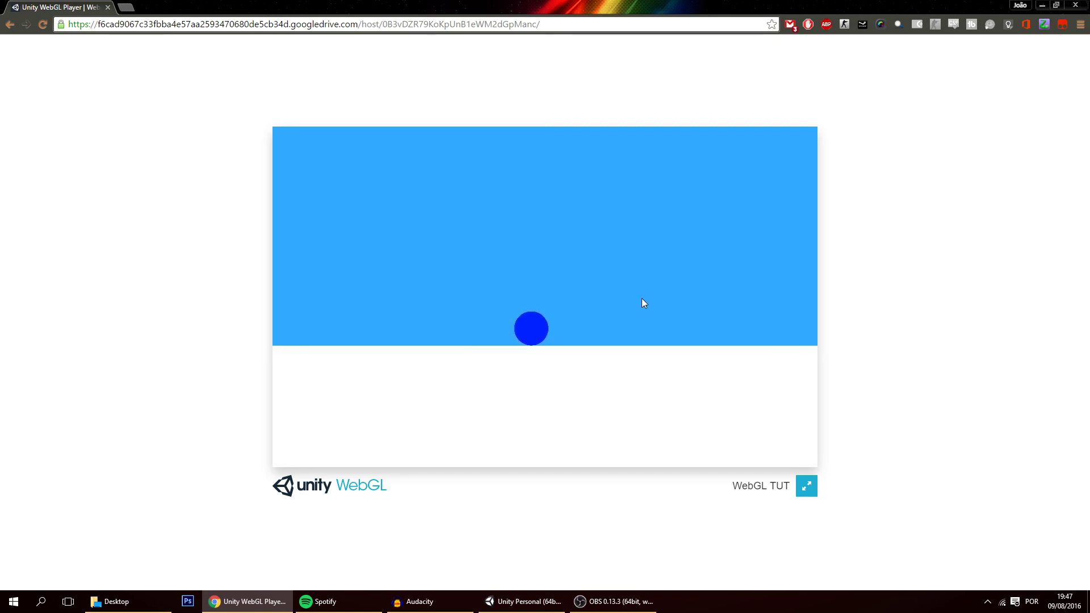
{"action": "key", "text": "Right"}
{"action": "key", "text": "space"}
{"action": "key", "text": "Left"}
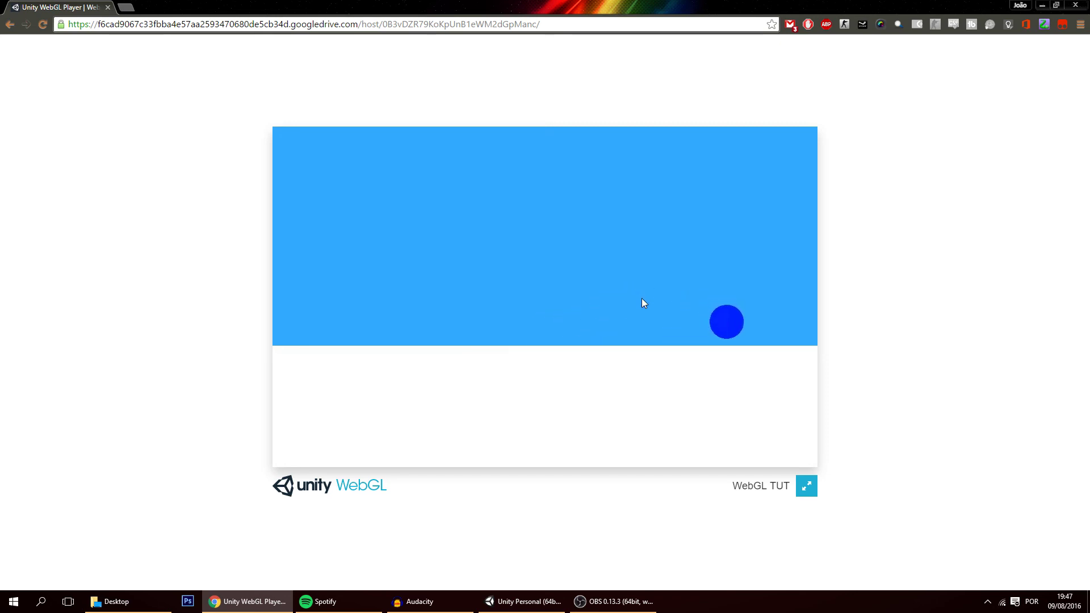
{"action": "key", "text": "space"}
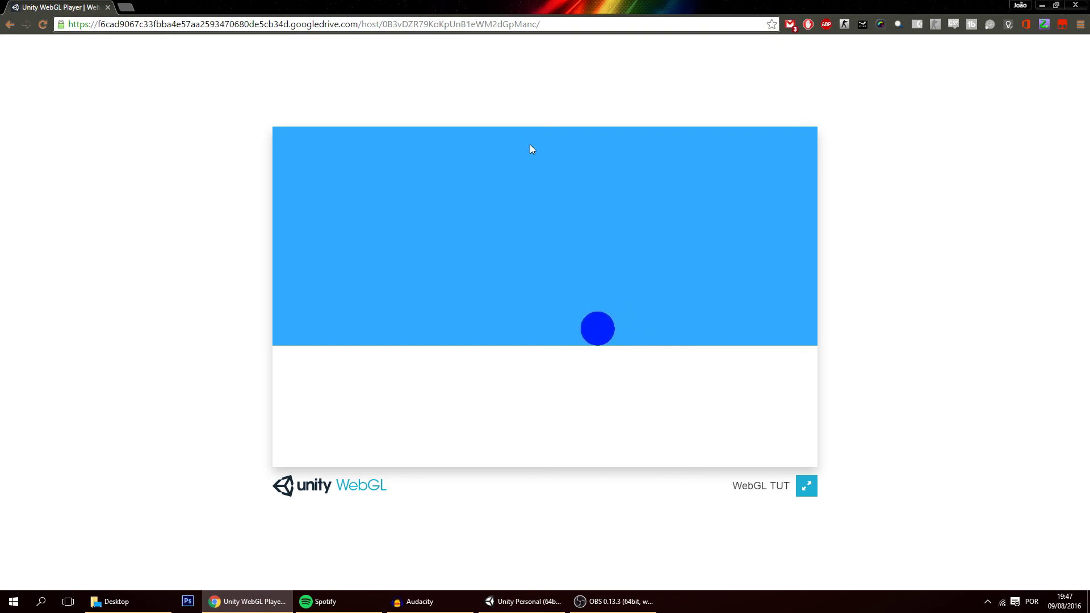
{"action": "left_click", "coordinate": [203, 28]}
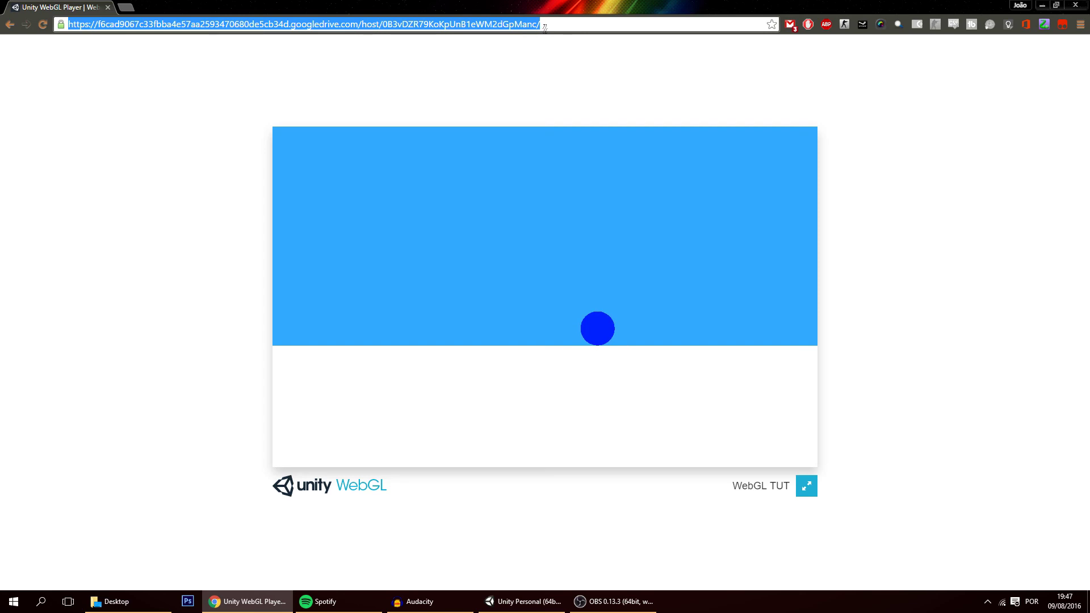